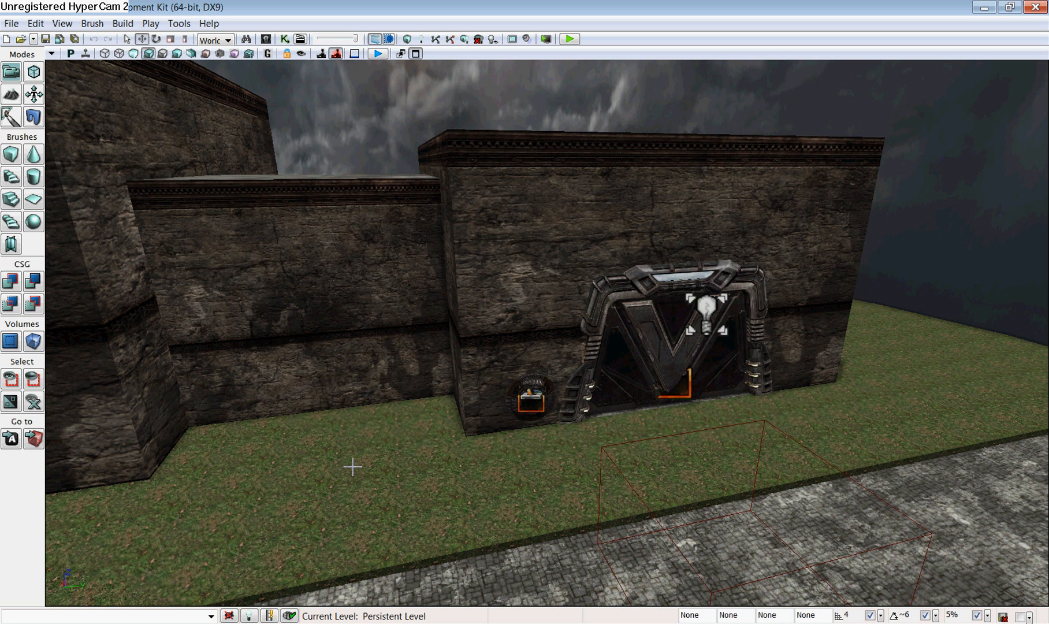
Open the Content Browser and search all assets for "Stereo_wind".
left_click(265, 40)
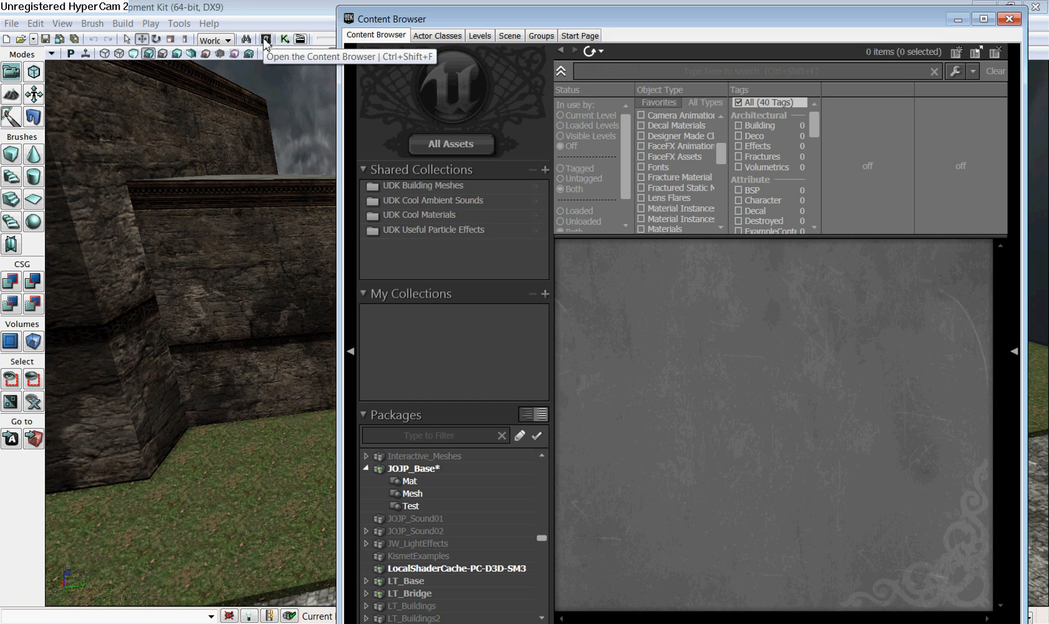
left_click(679, 68)
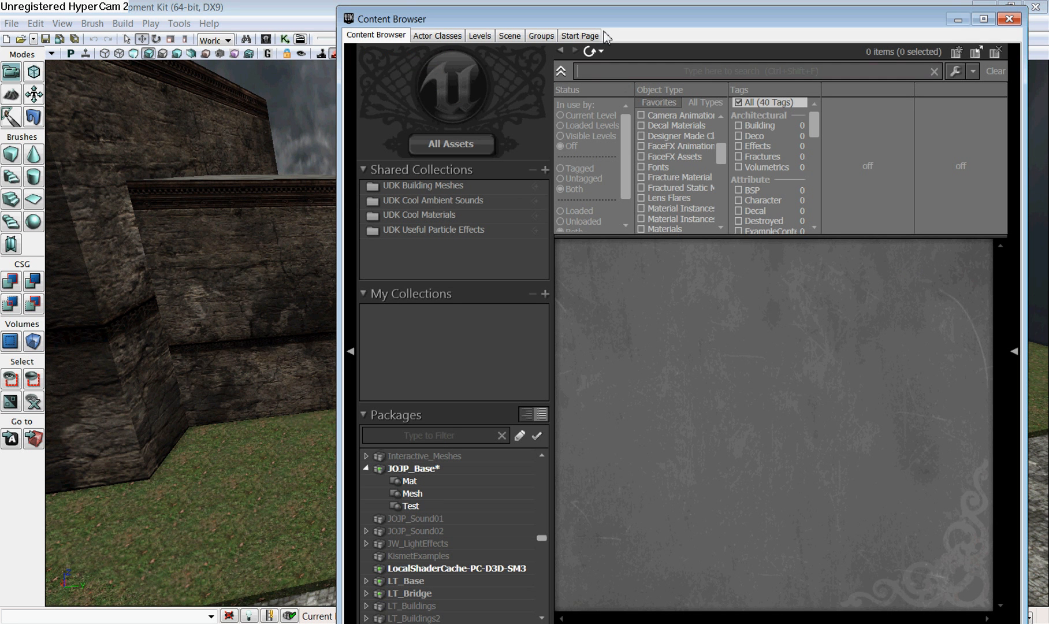
type("S")
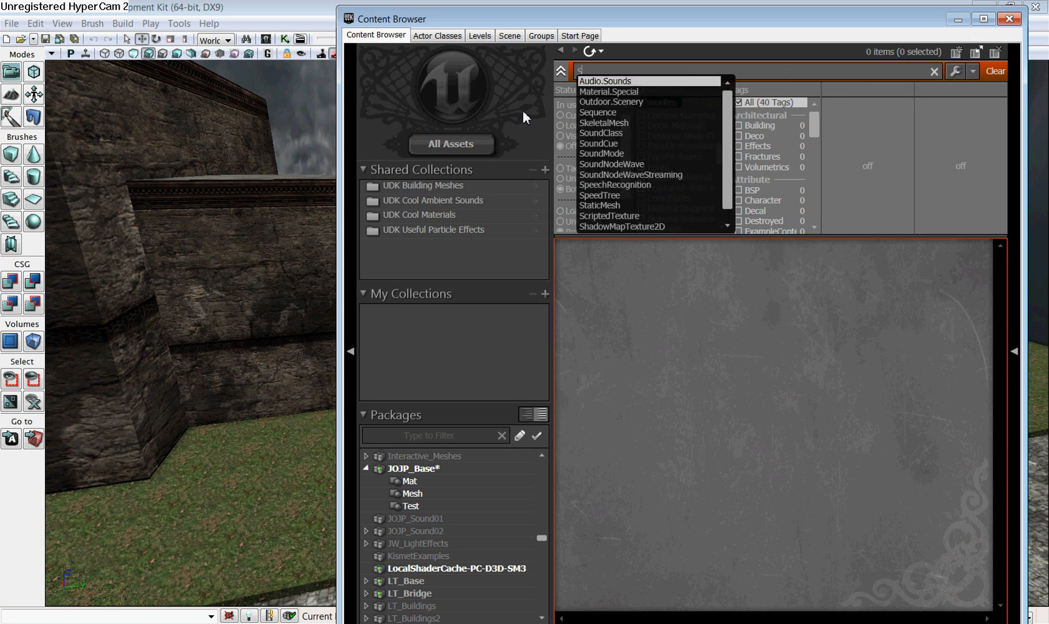
type("tereo")
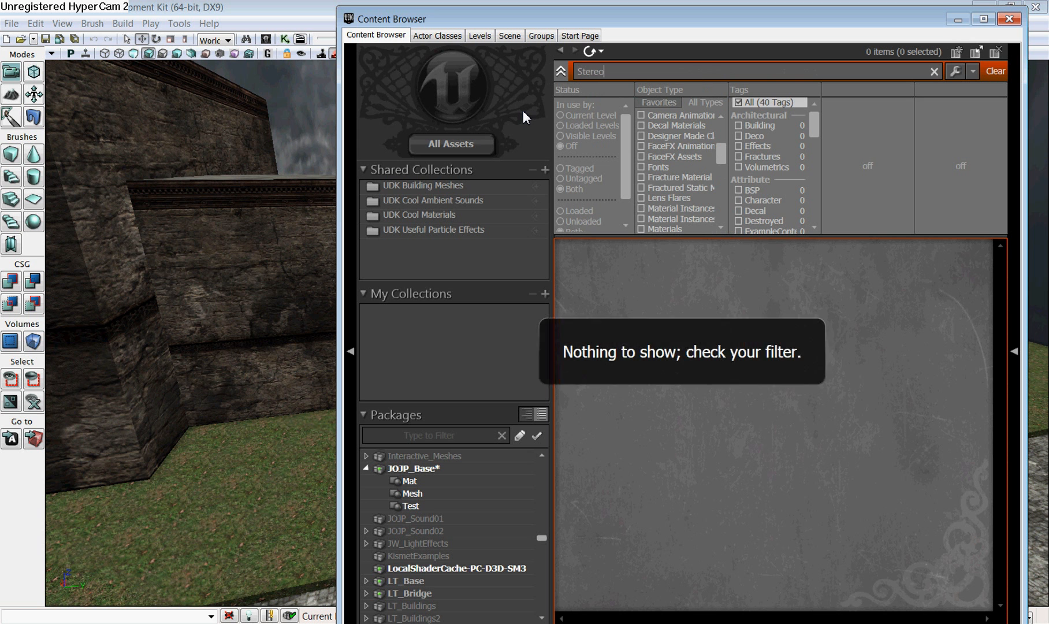
type("_wind")
left_click(467, 142)
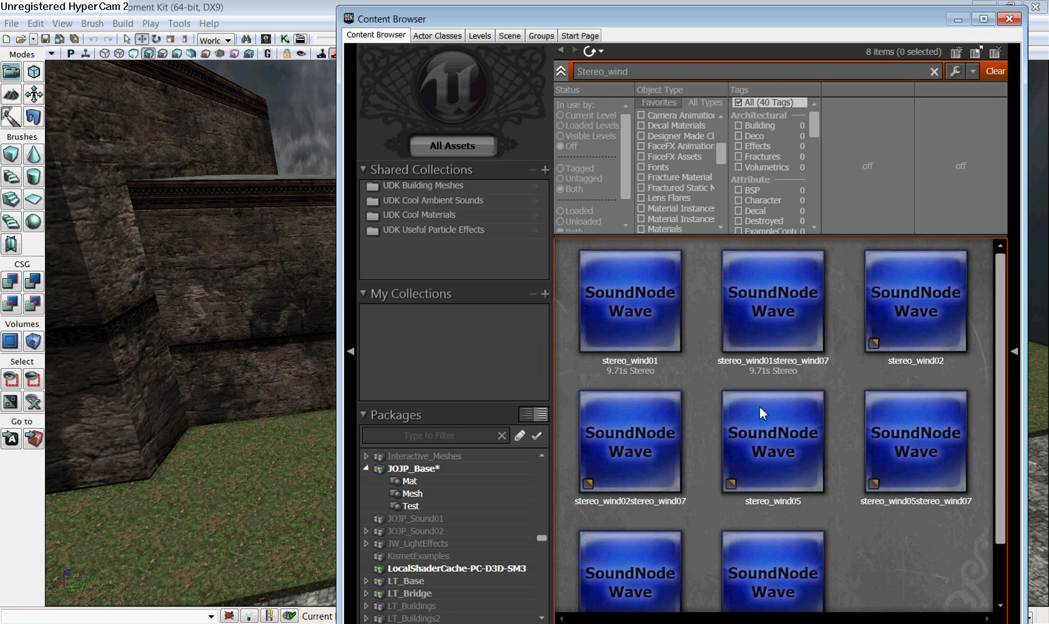
Copy the stereo_wind01 sound wave into package JOJP_Base, group Test, with the new name stereo_wind01JP.
left_click(618, 291)
right_click(618, 292)
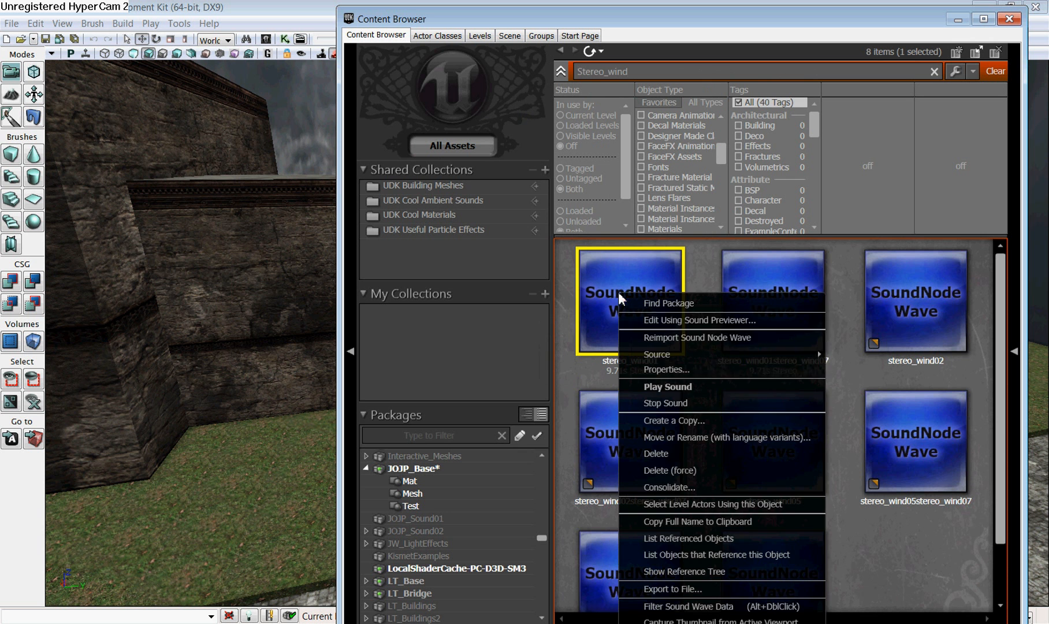
left_click(703, 427)
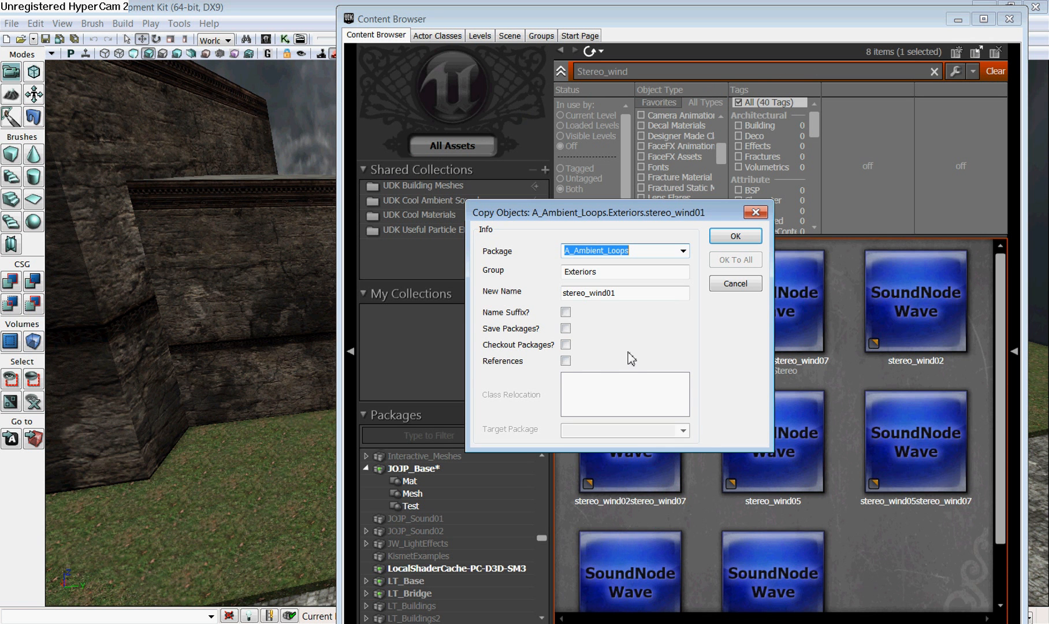
left_click(683, 252)
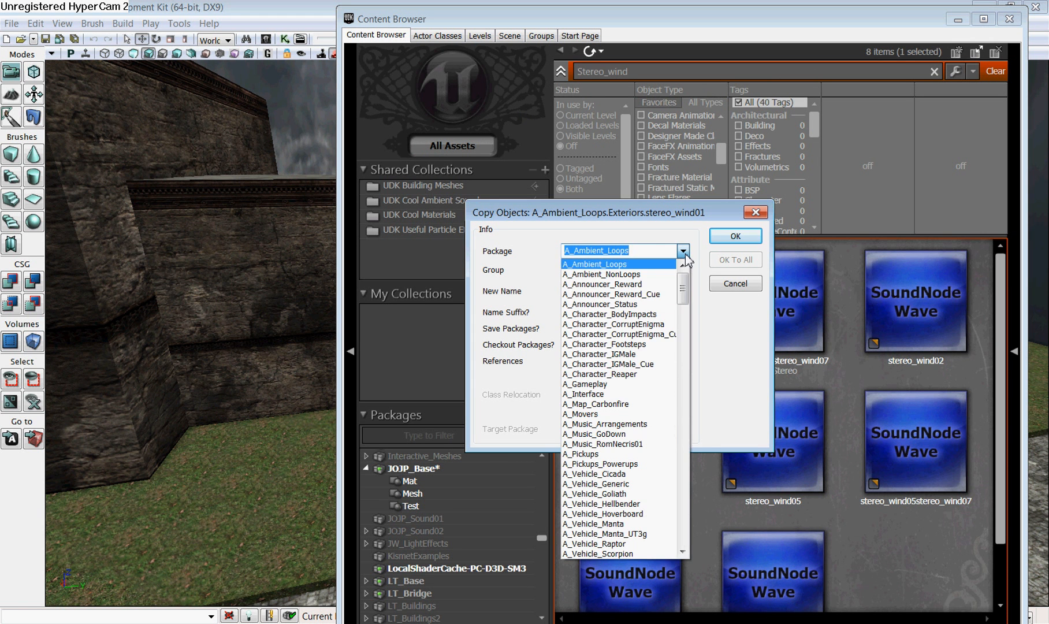
type("J")
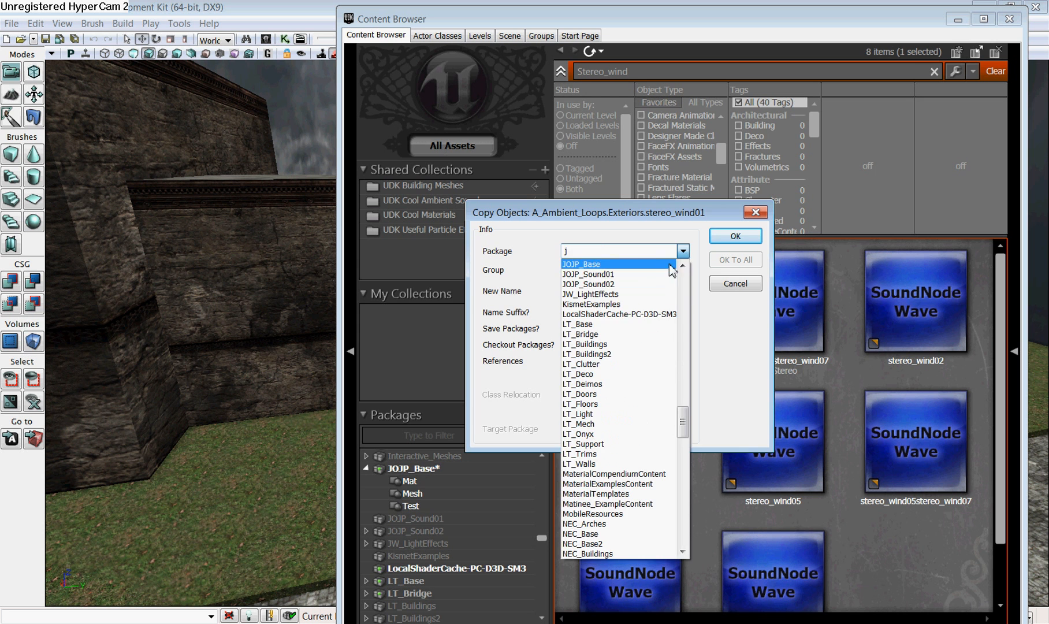
left_click(670, 266)
left_click(642, 272)
left_click_drag(641, 277, 510, 275)
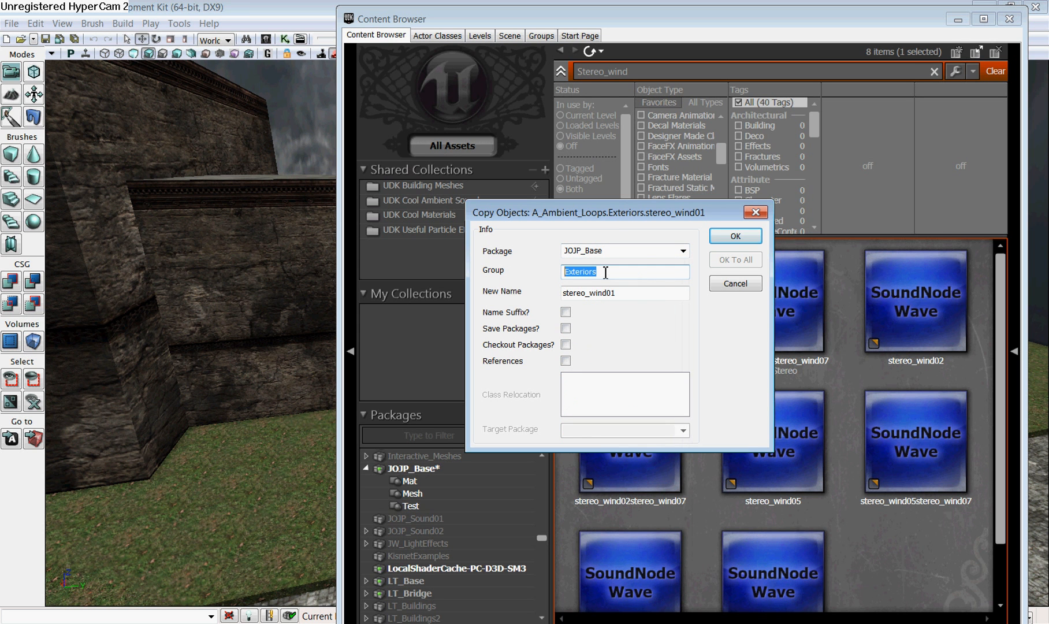
type("Test")
left_click(639, 291)
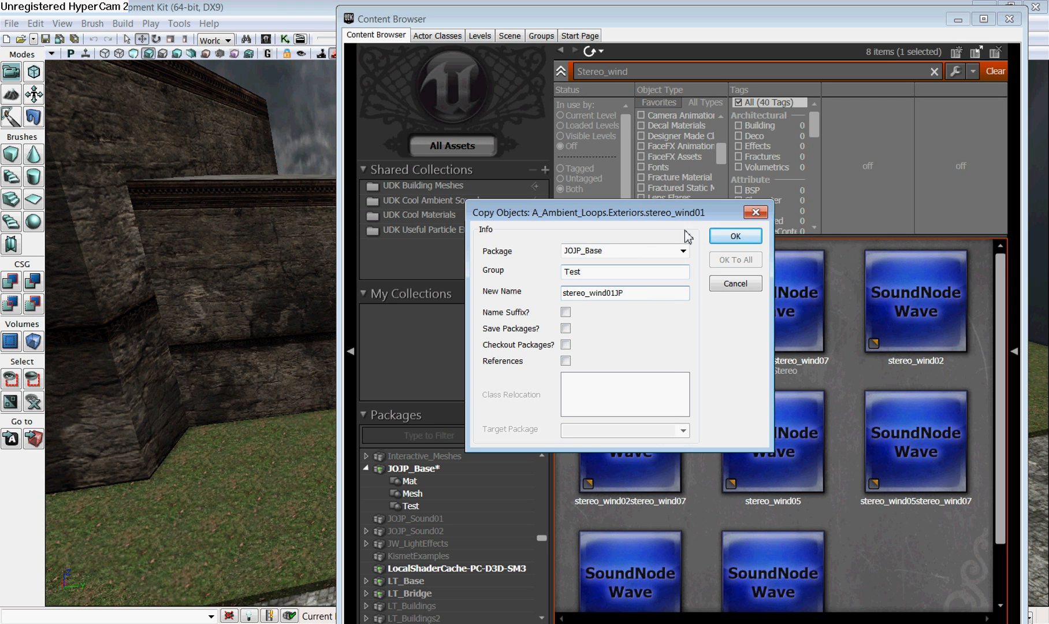
left_click(736, 236)
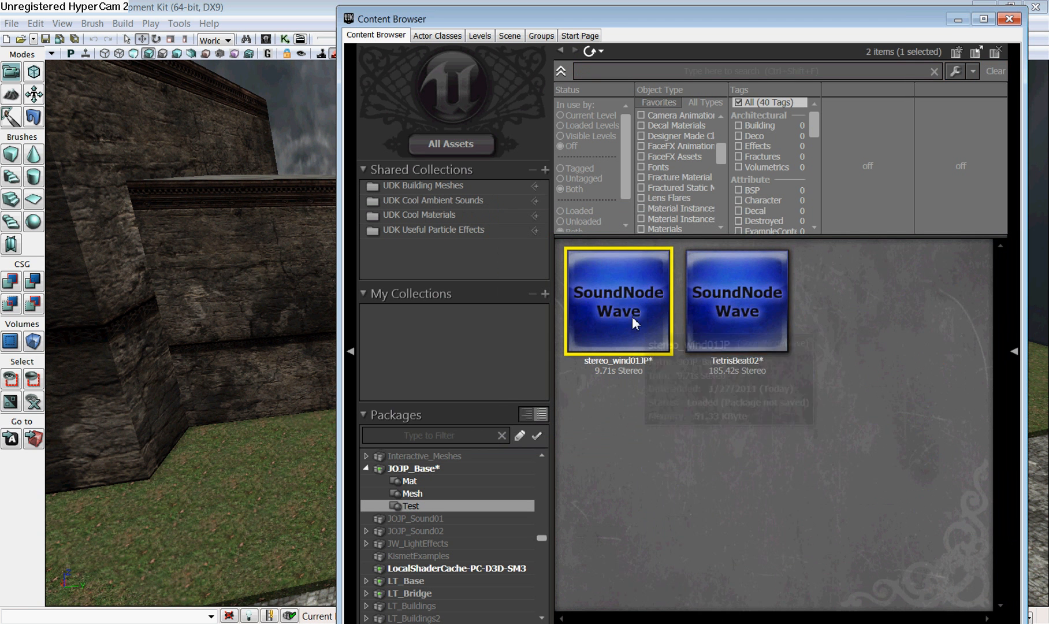
Stop the preview playback of the stereo_wind01JP sound wave.
left_click(695, 397)
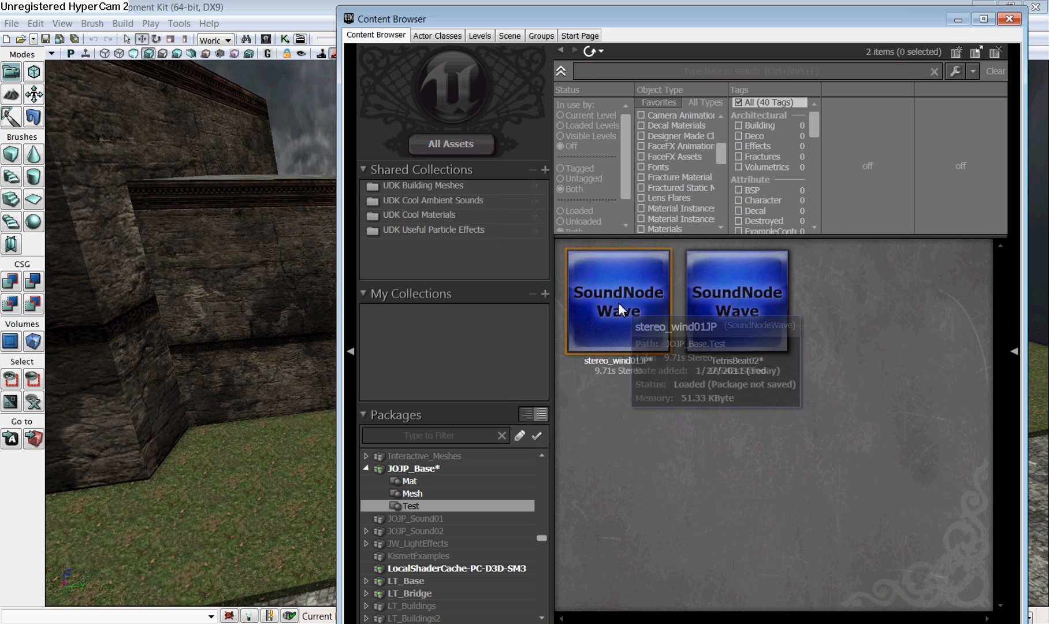
right_click(618, 302)
left_click(687, 414)
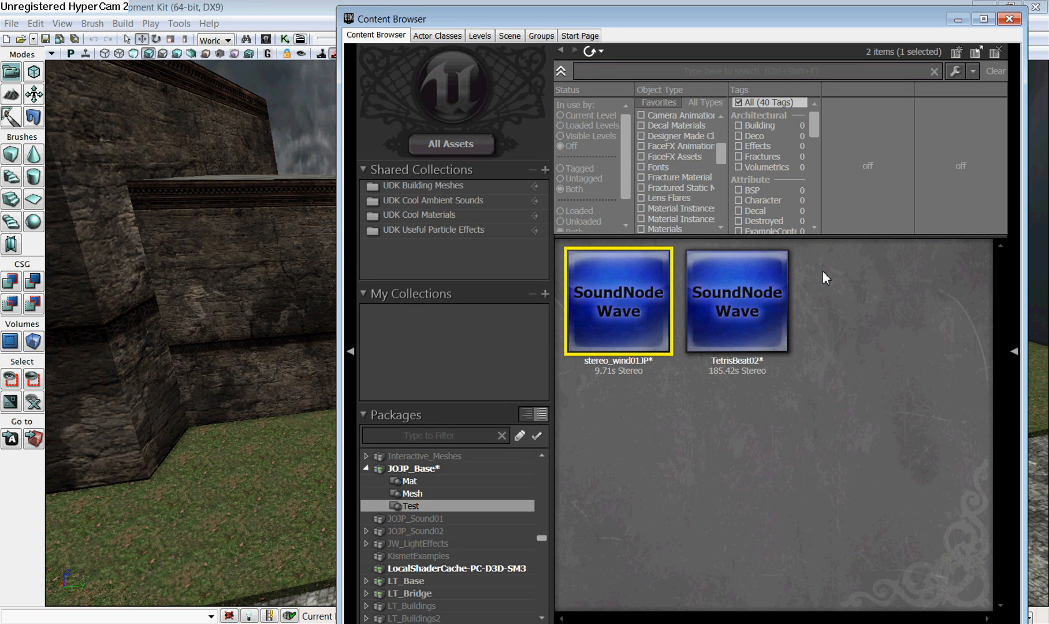
Create a new SoundCue named Wind_Cue in the Test group of the JOJP_Base package.
right_click(866, 296)
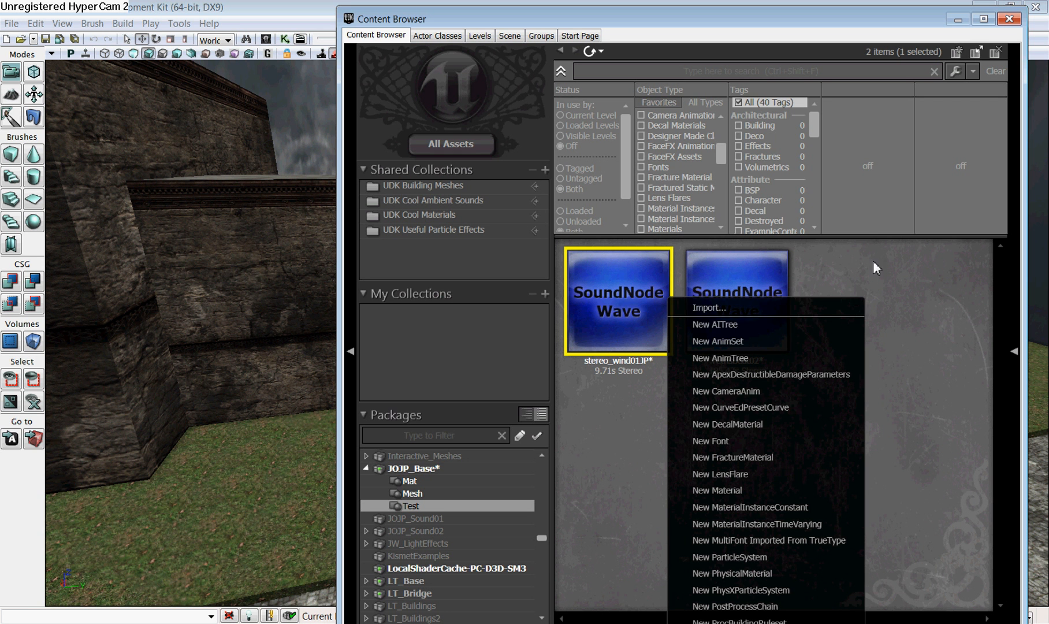
mouse_move(819, 623)
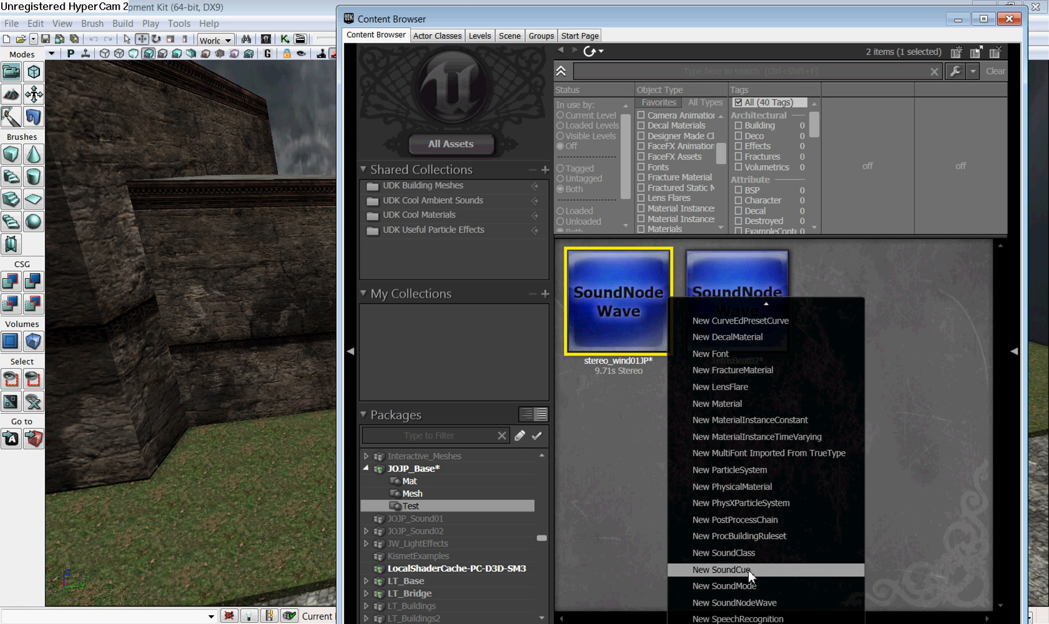
left_click(748, 569)
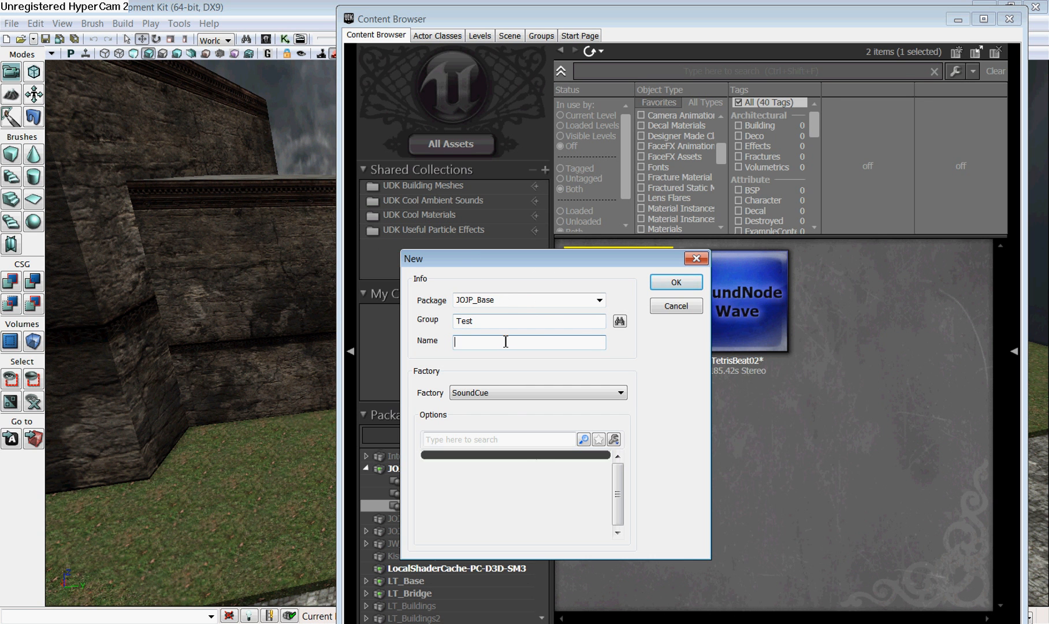
type("Wind_Cue")
left_click(681, 283)
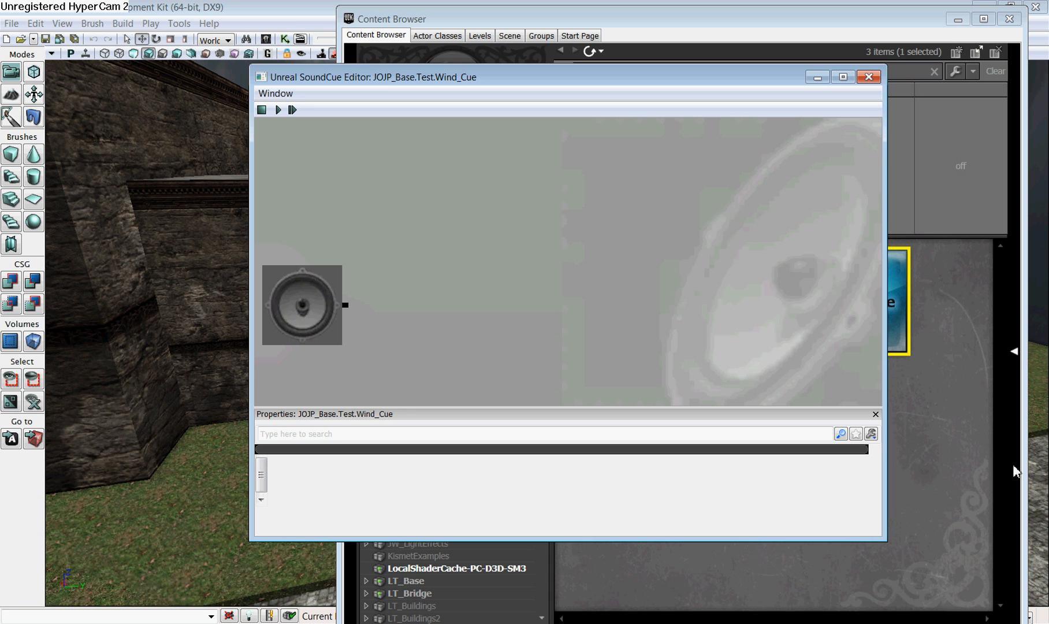
Add the stereo_wind01JP sound wave as a node in Wind_Cue, wired to the speaker output, and preview the cue.
left_click(948, 515)
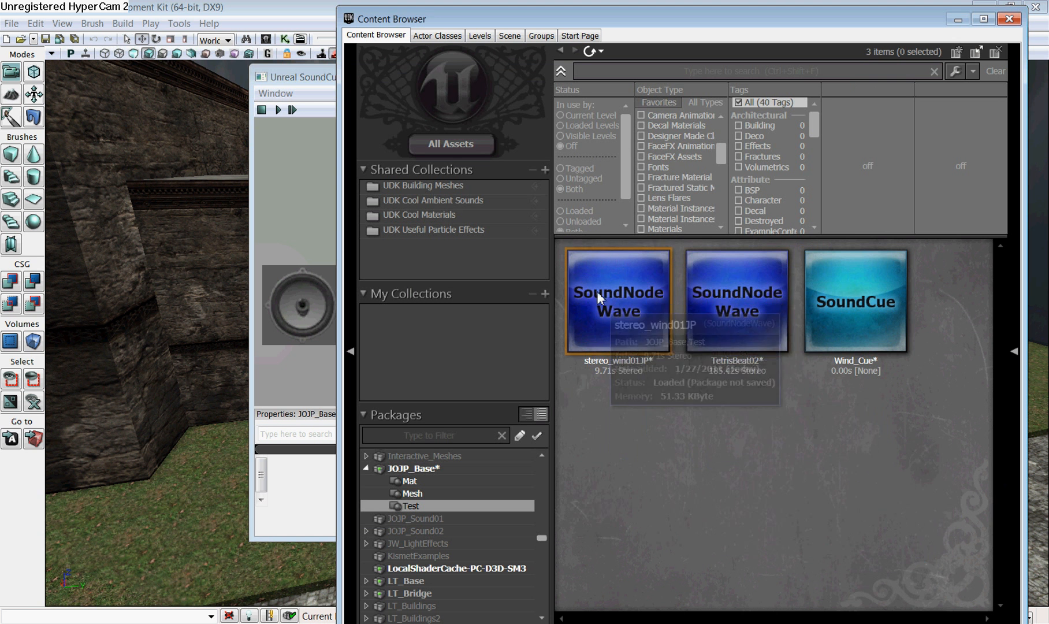
left_click(624, 289)
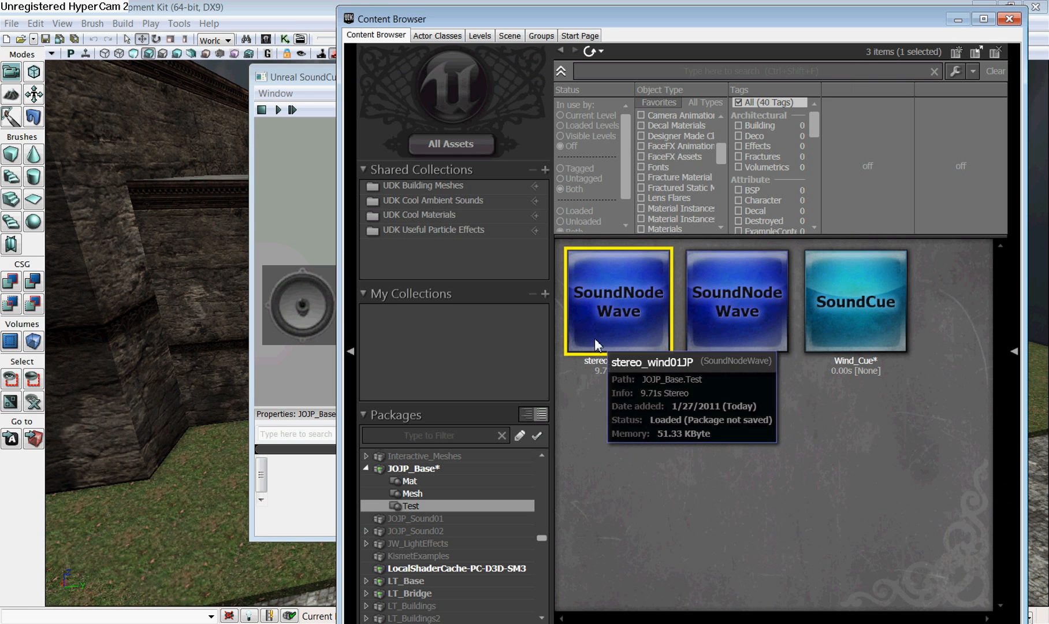
left_click(327, 79)
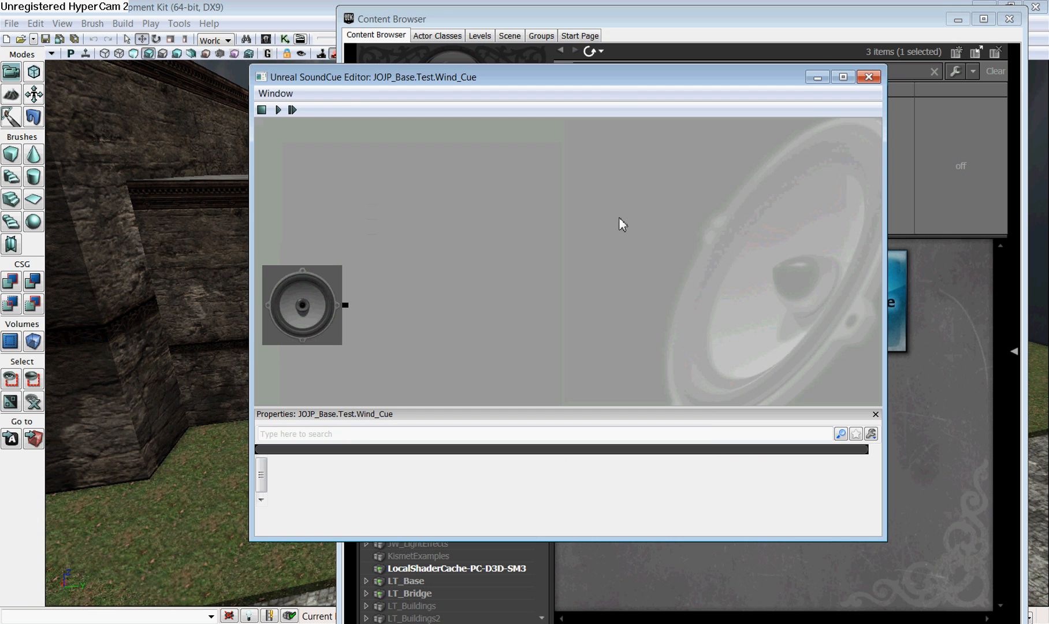
right_click(505, 261)
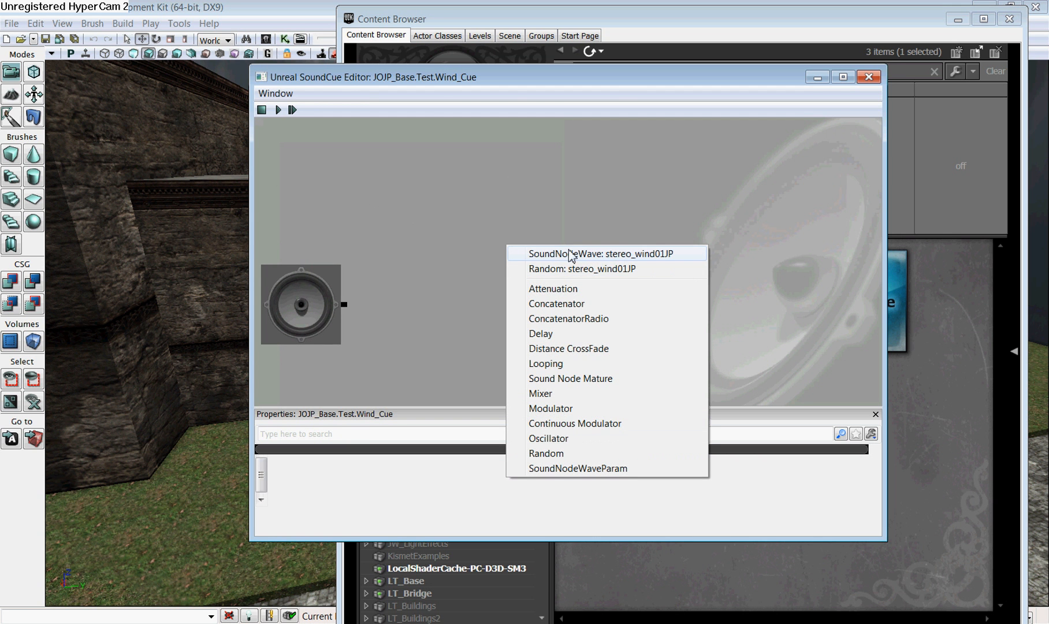
left_click(617, 255)
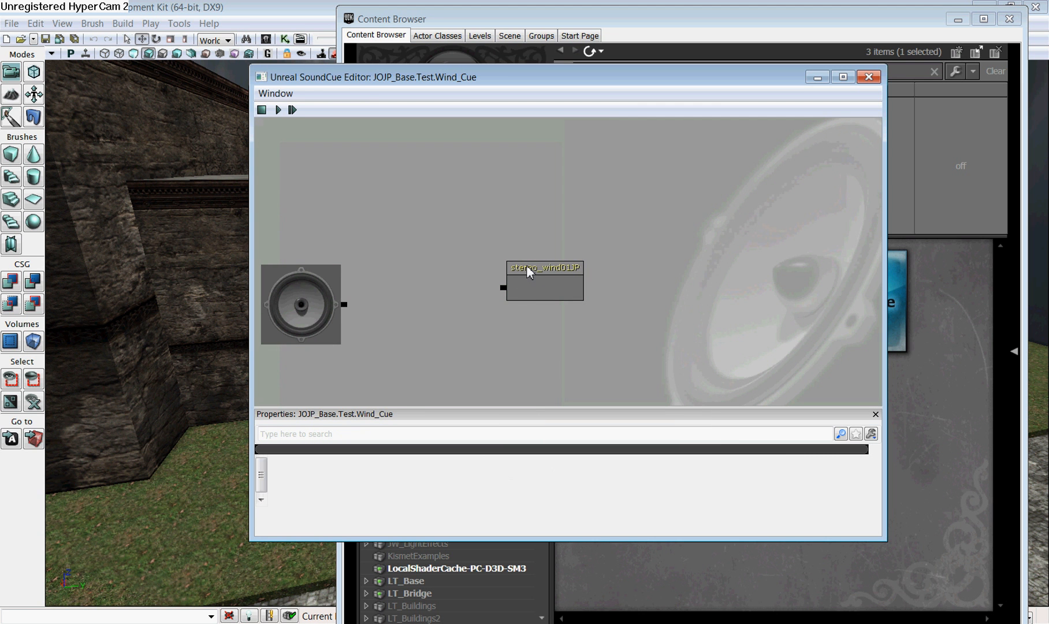
left_click_drag(502, 287, 345, 308)
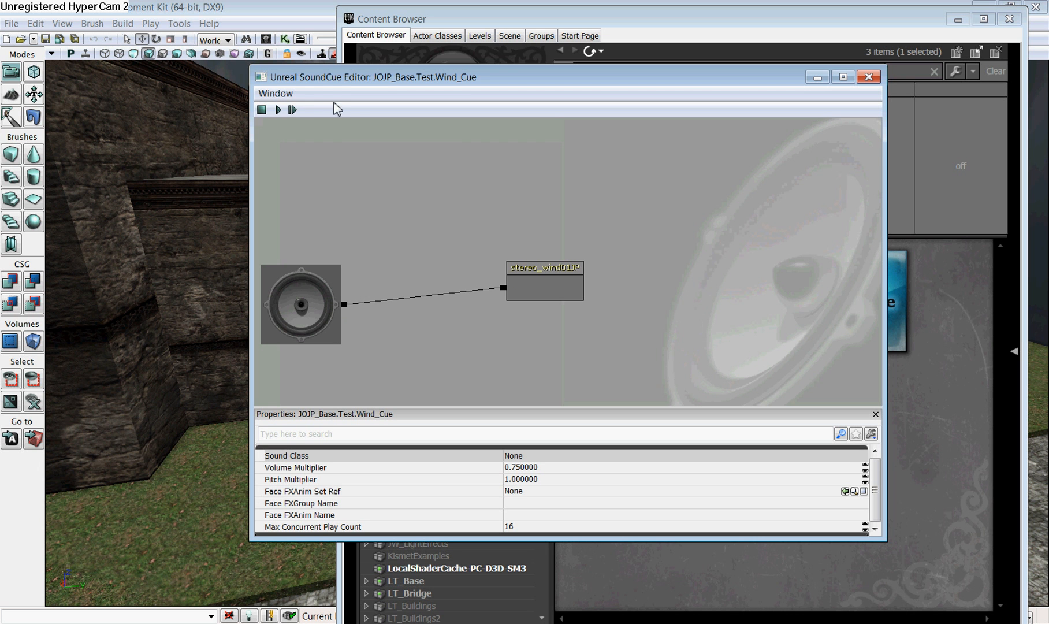
left_click(291, 110)
Add a Looping node to Wind_Cue and place it between the speaker and the stereo_wind01JP node.
right_click(609, 172)
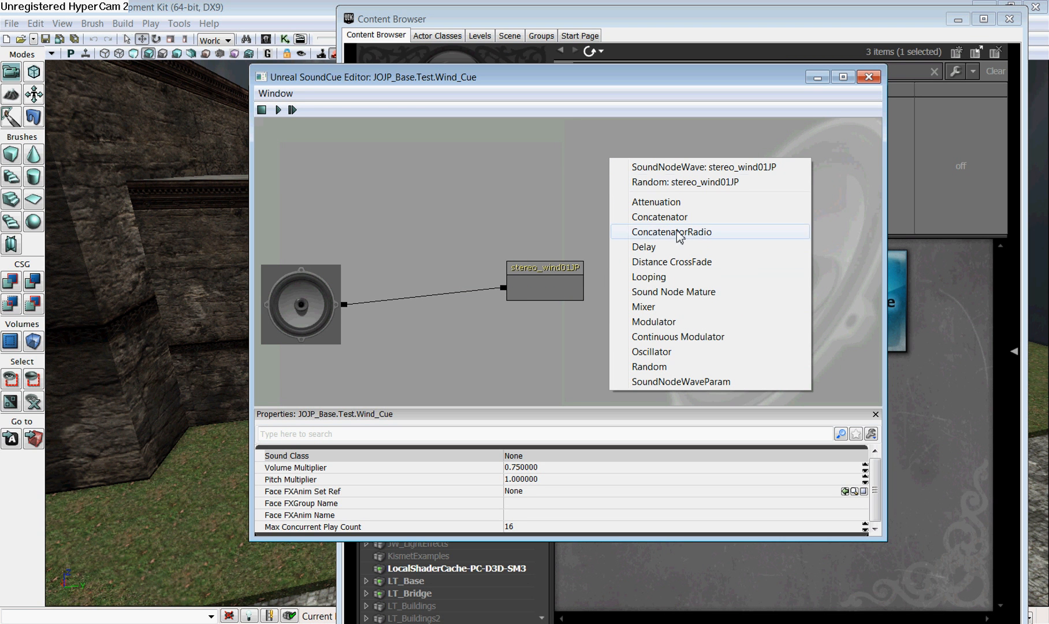
left_click(687, 278)
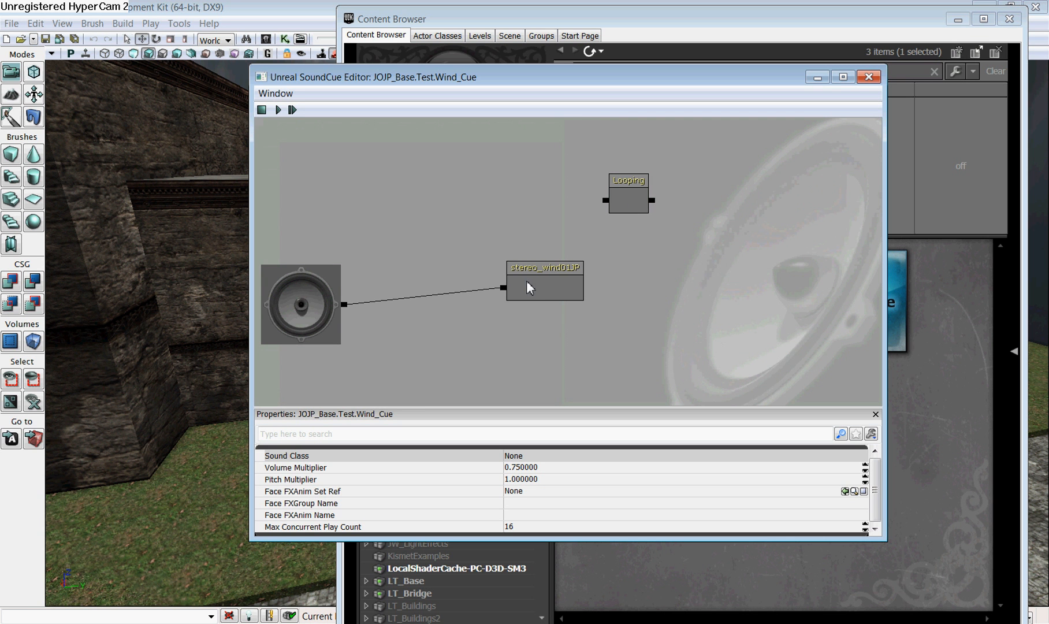
left_click(563, 291)
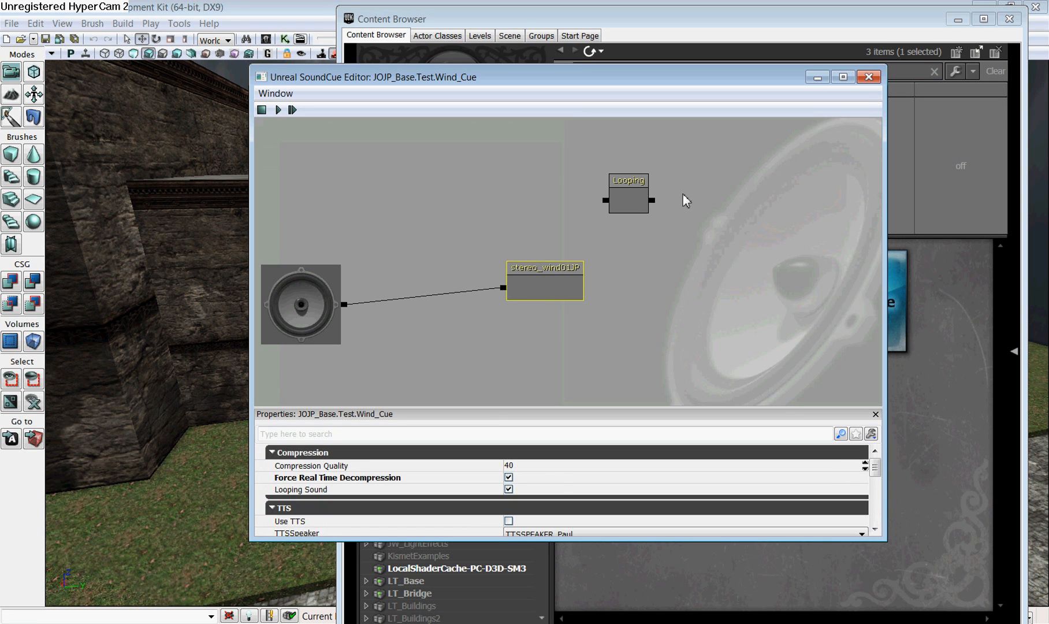
left_click(634, 195)
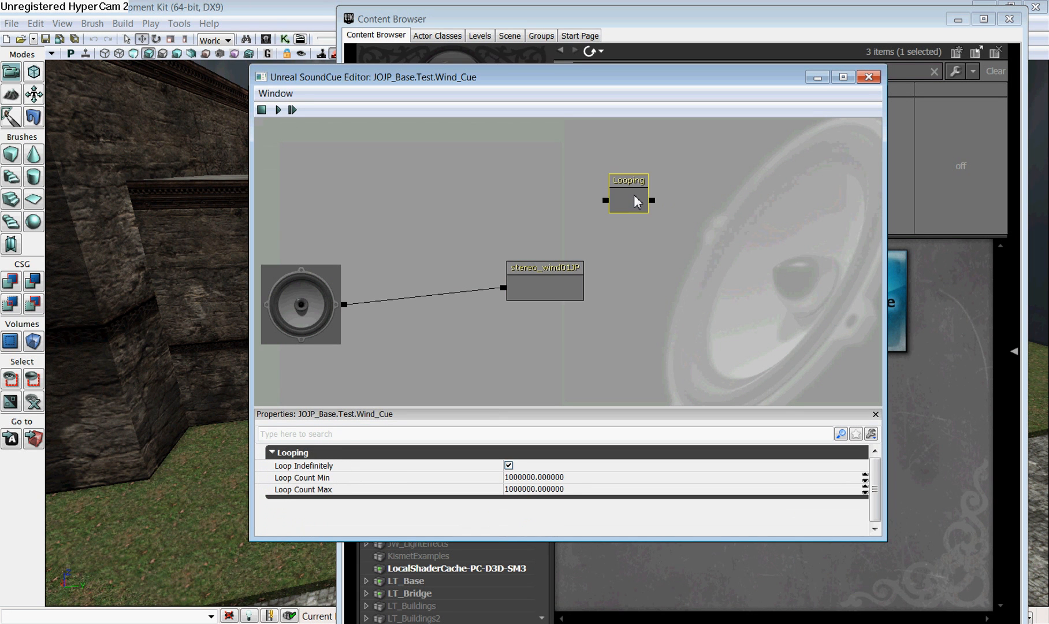
left_click_drag(634, 195, 454, 267)
Wire the Looping node between the speaker output and the stereo_wind01JP node, and inspect the properties of both nodes.
left_click(504, 292)
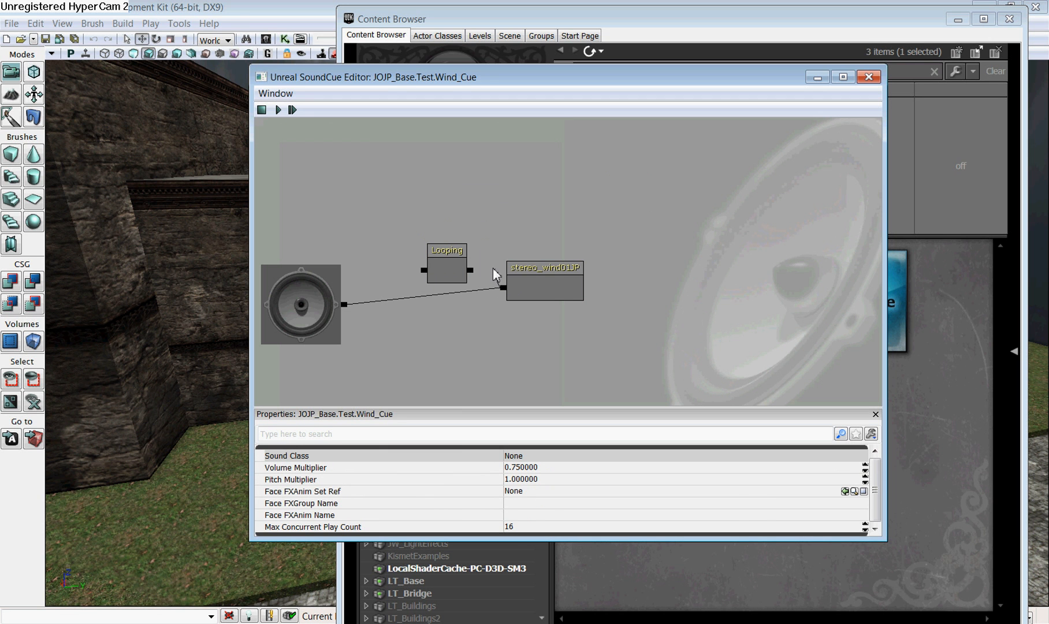
left_click_drag(484, 267, 346, 305)
left_click(553, 286)
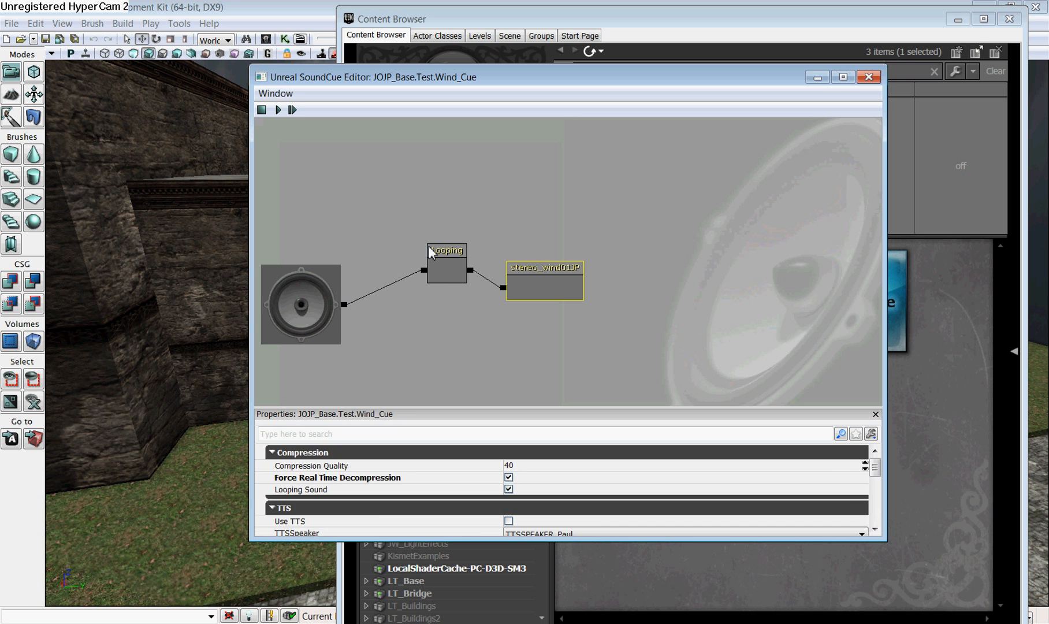
left_click(445, 262, "ctrl")
left_click(448, 267)
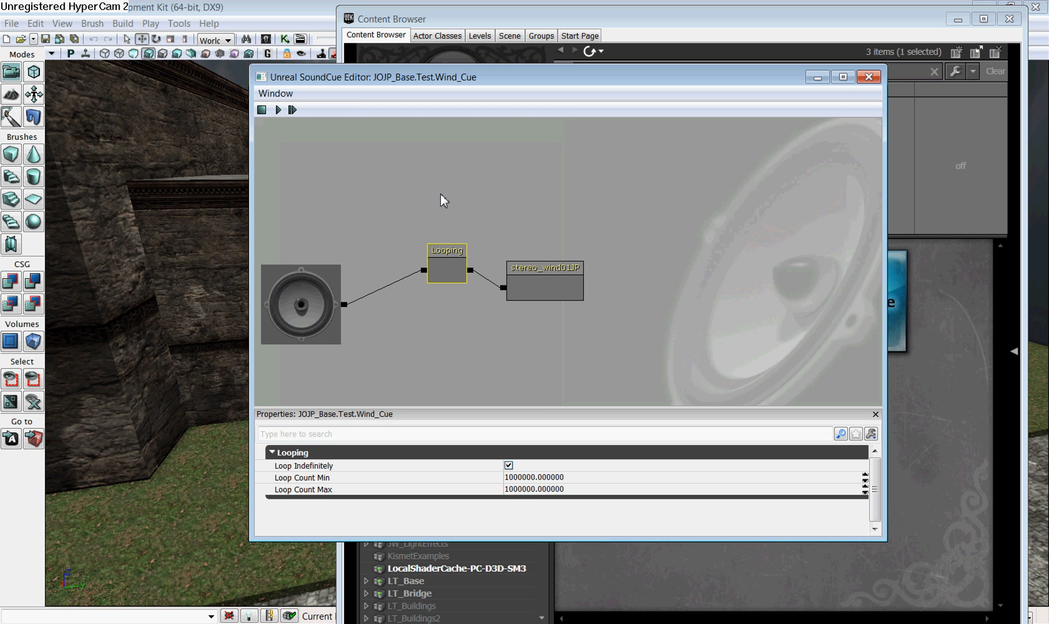
Add an Attenuation node to Wind_Cue and place it between the speaker and the Looping node, above their connection.
right_click(554, 158)
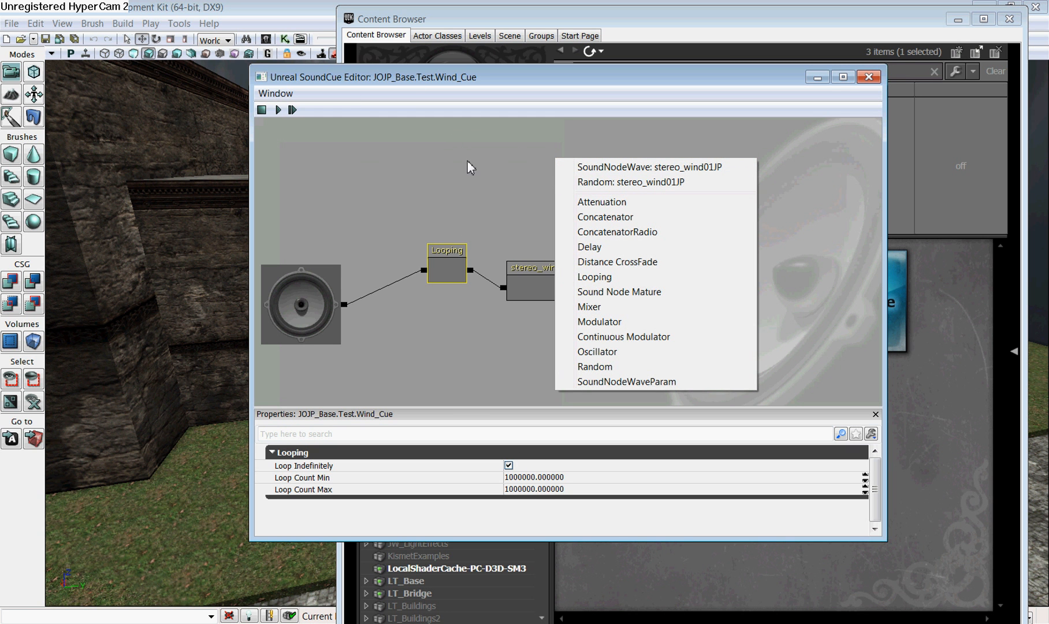
left_click(658, 203)
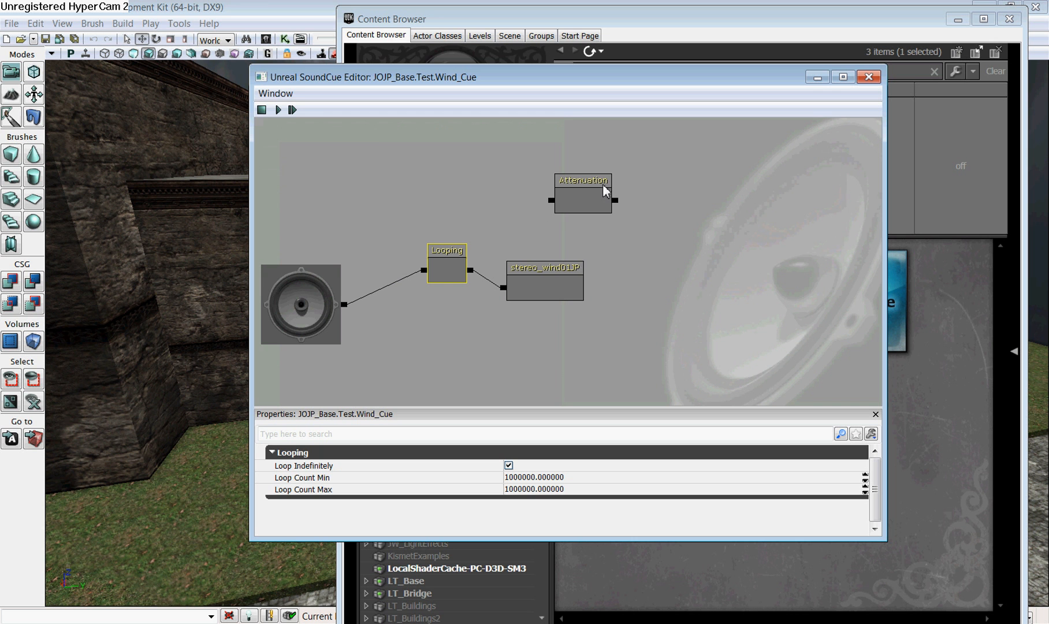
left_click(277, 112)
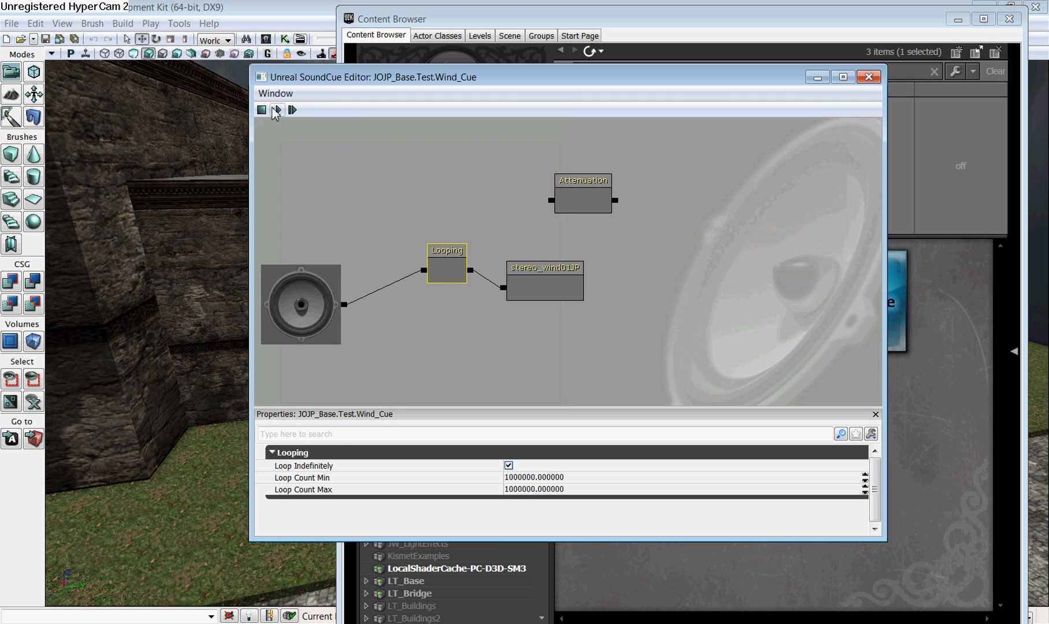
left_click_drag(596, 193, 397, 228)
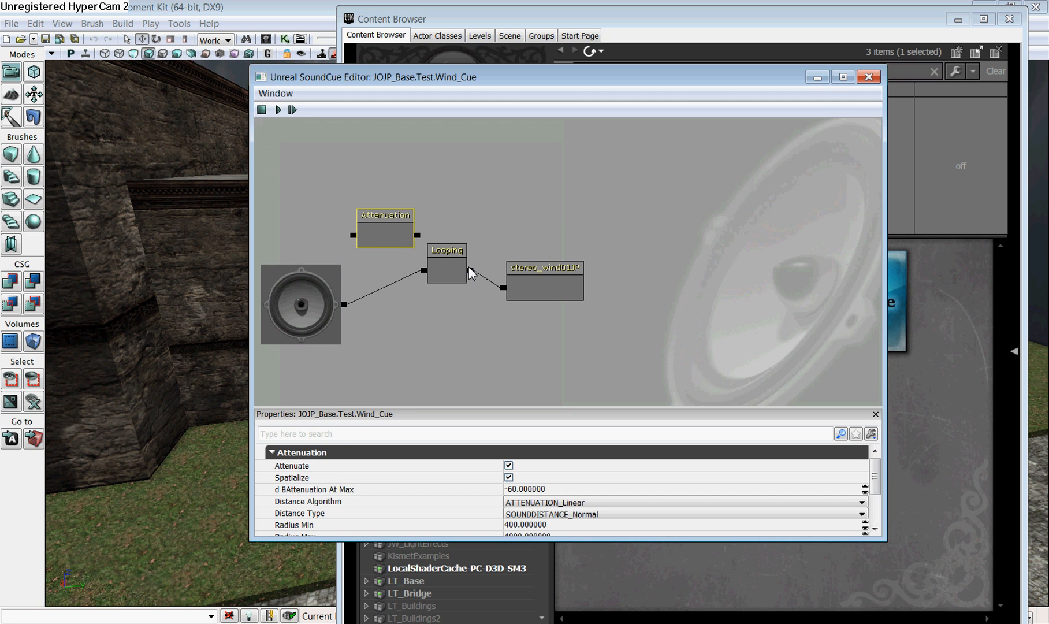
Rearrange the Wind_Cue nodes and wire the Attenuation node between the speaker output and the Looping node.
left_click(456, 272)
left_click(542, 294, "ctrl")
left_click_drag(541, 292, 670, 291)
left_click(386, 223)
left_click_drag(394, 233, 469, 276)
left_click_drag(551, 270, 336, 309)
left_click_drag(484, 156, 527, 188)
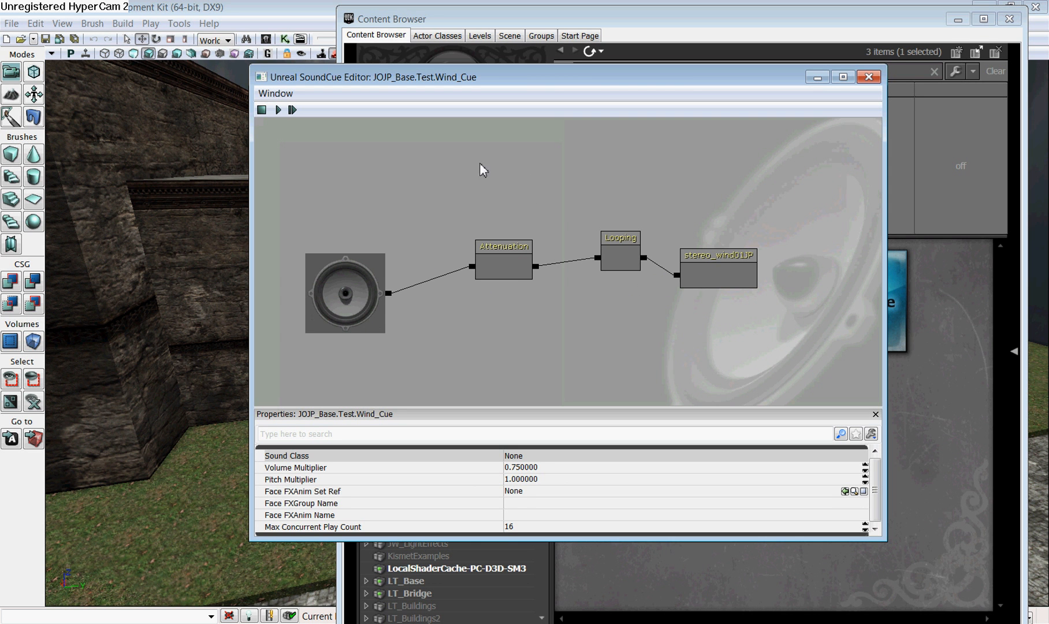
mouse_move(546, 185)
left_mouse_down()
mouse_move(529, 173)
mouse_move(543, 173)
left_mouse_up()
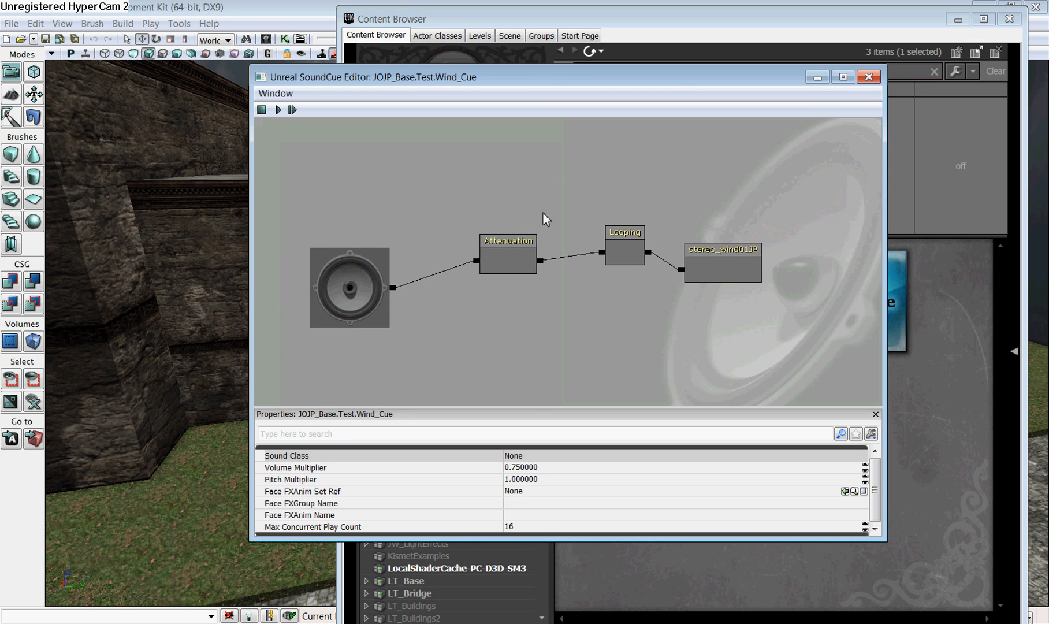
Review the Attenuation node's properties in Wind_Cue and set its Radius Min to 2000.
left_click(520, 245)
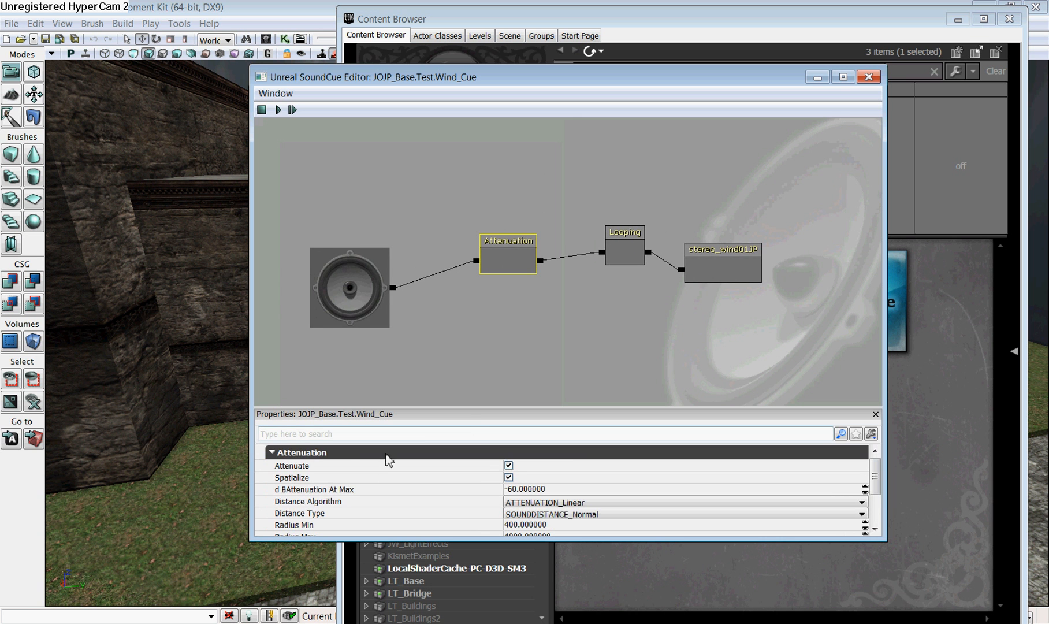
scroll(876, 485, "down", 1)
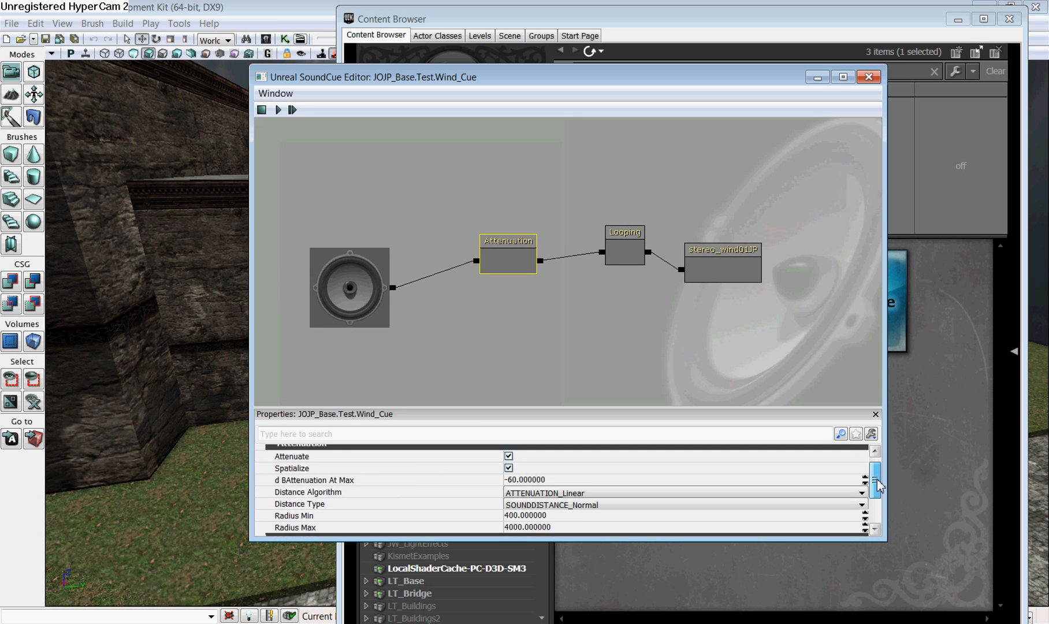
scroll(877, 485, "up", 1)
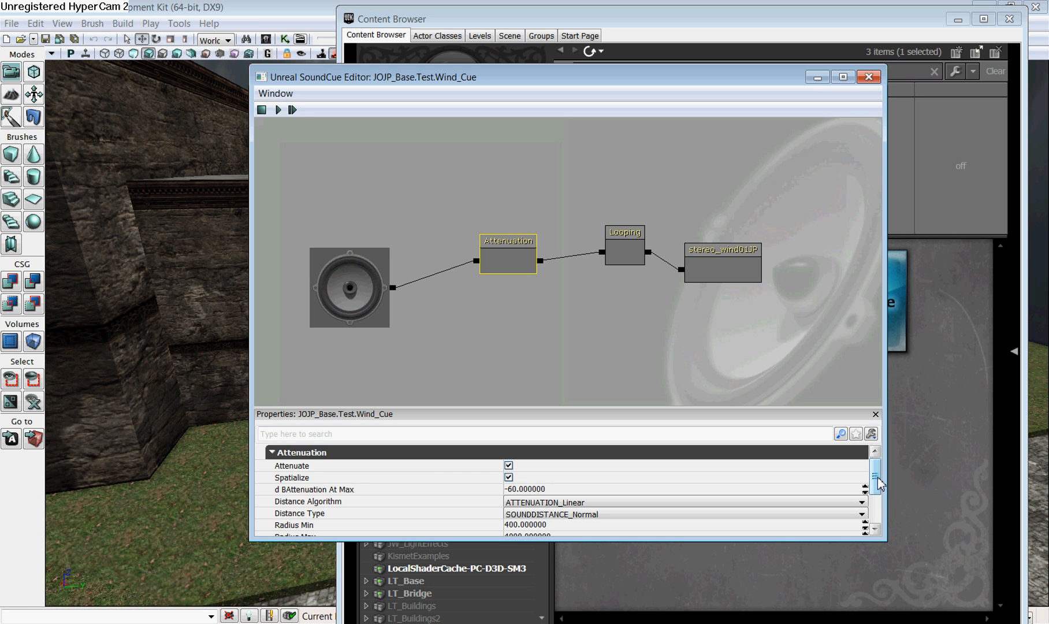
left_click_drag(878, 477, 878, 483)
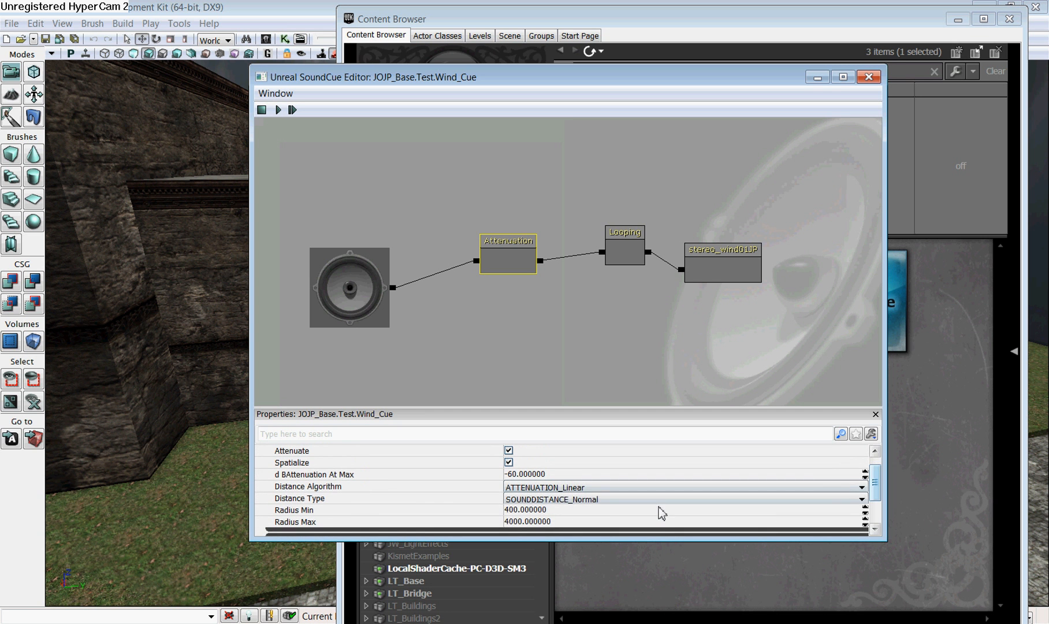
left_click(320, 509)
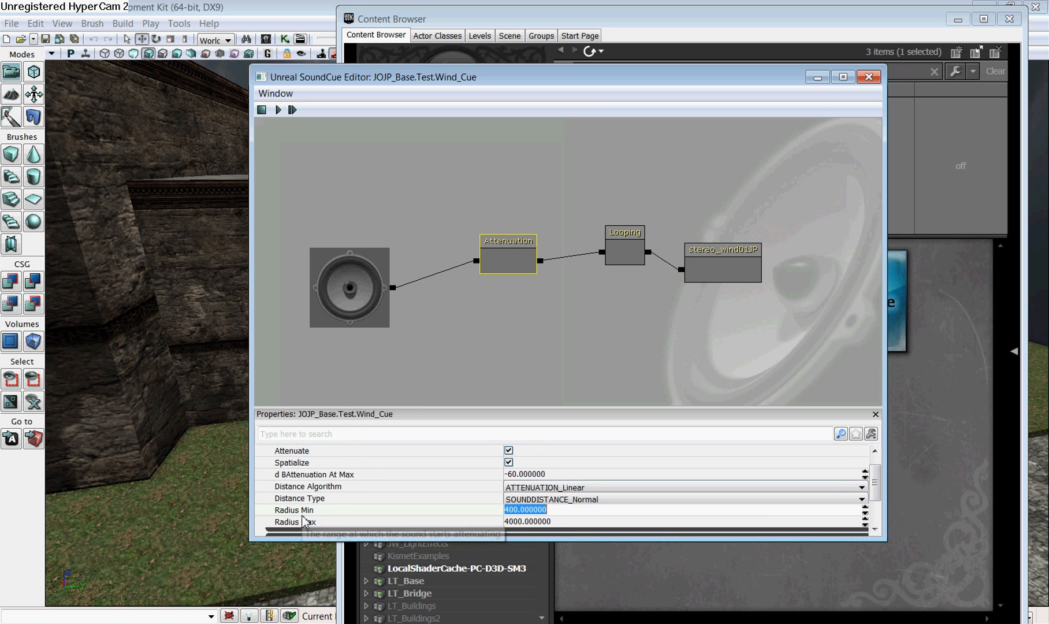
left_click(573, 511)
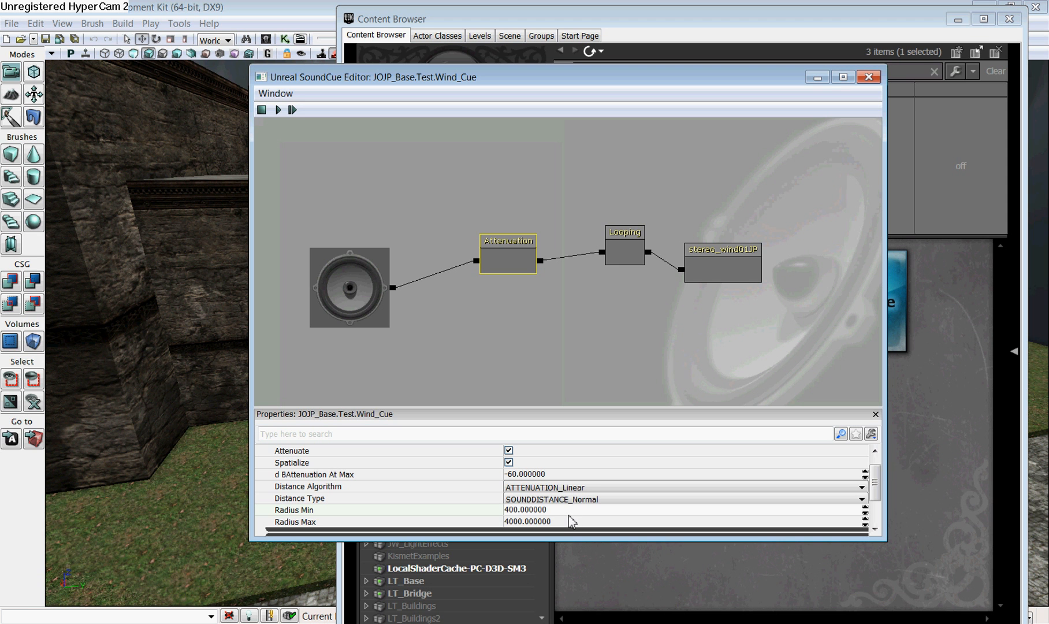
left_click_drag(569, 515, 501, 512)
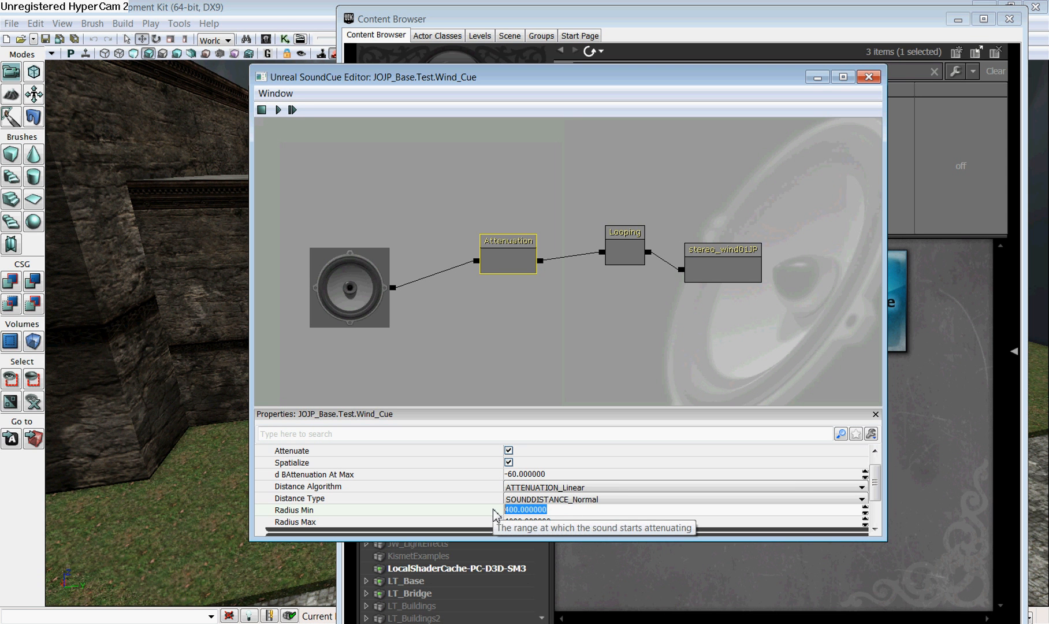
type("20")
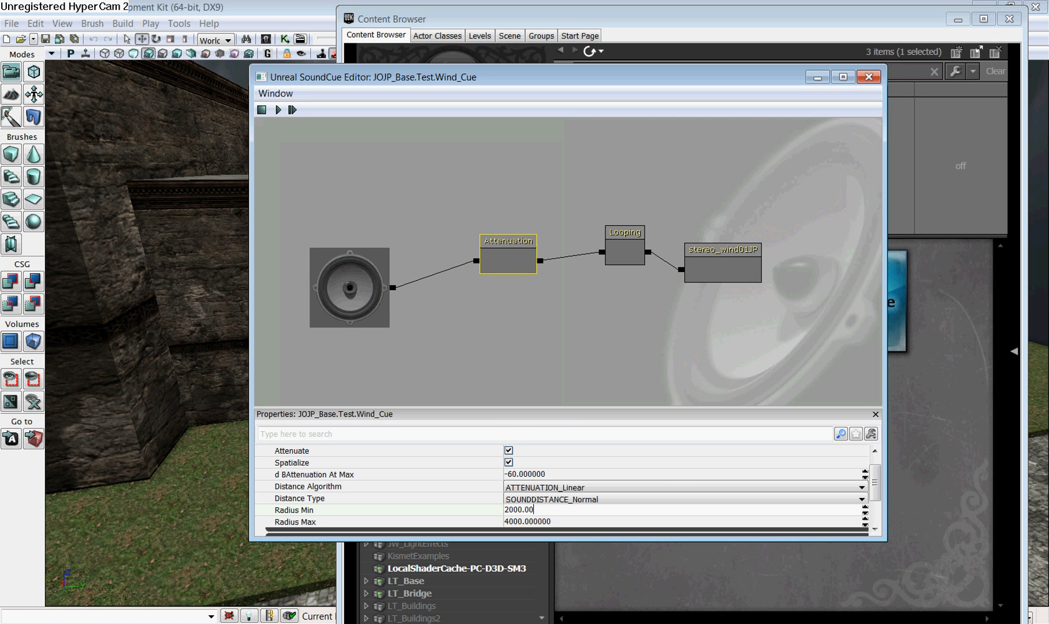
key("Return")
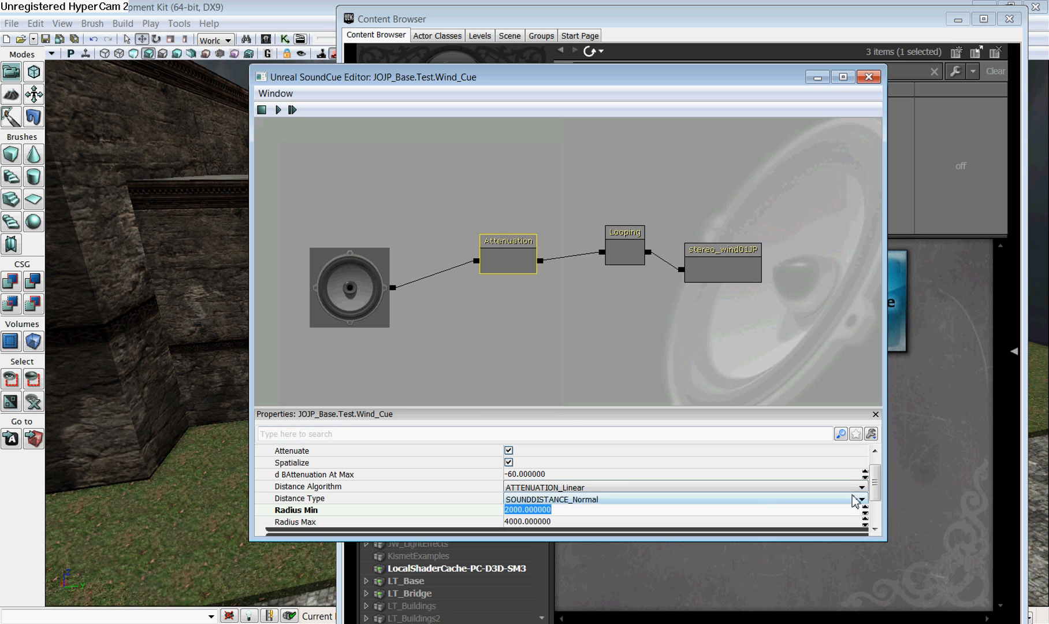
Check the Attenuation node's low pass filter settings, line up the Attenuation and Looping nodes with the speaker, and close the SoundCue editor.
left_click_drag(876, 490, 879, 515)
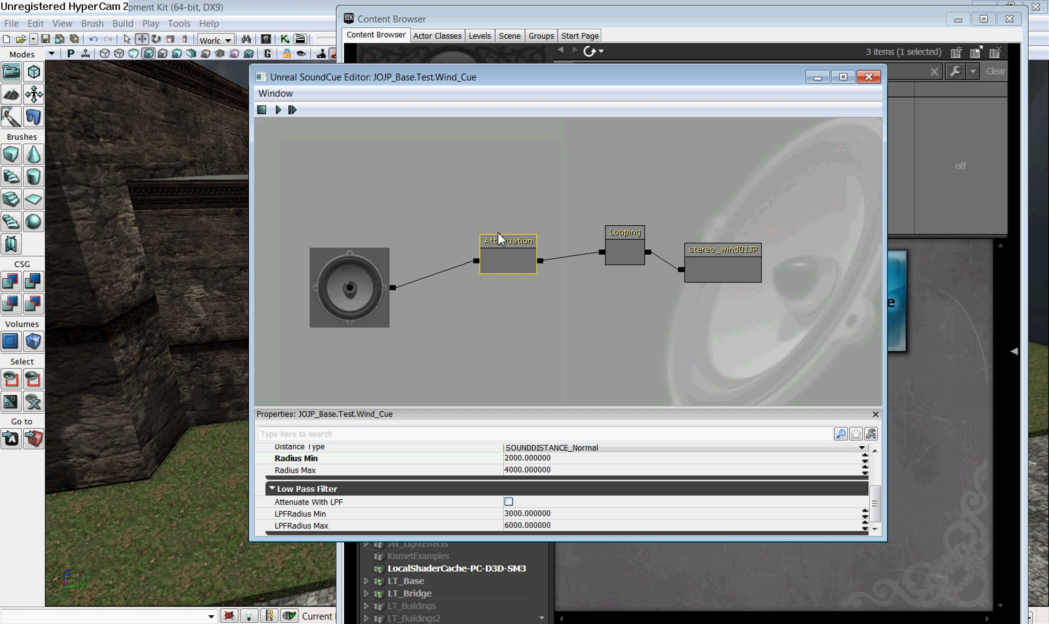
left_click_drag(502, 264, 494, 287)
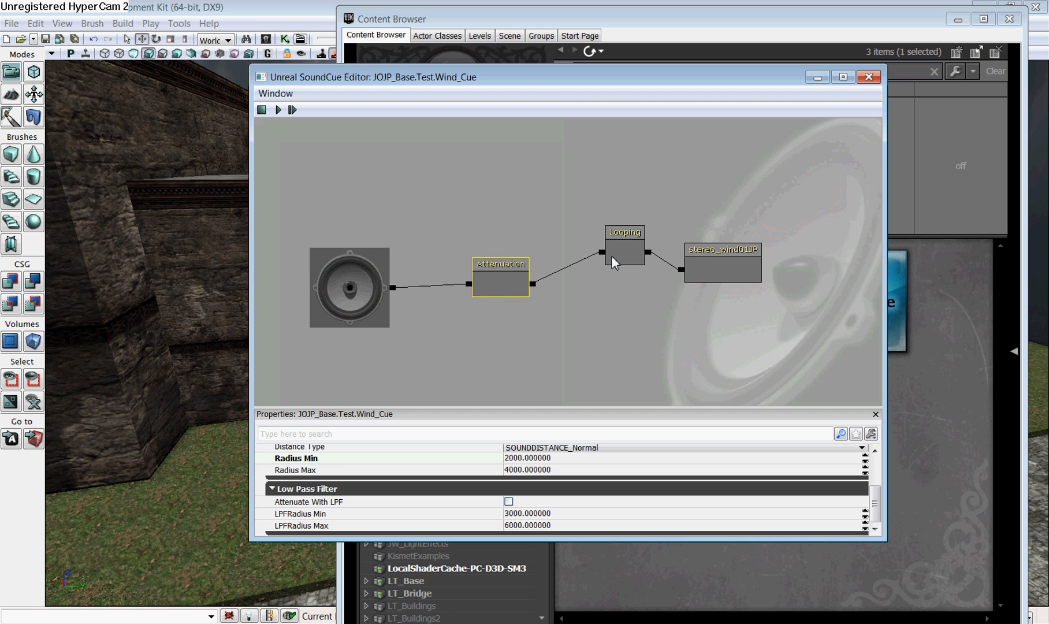
left_click_drag(620, 248, 598, 275)
left_click_drag(732, 262, 729, 269, "ctrl")
left_click(867, 79)
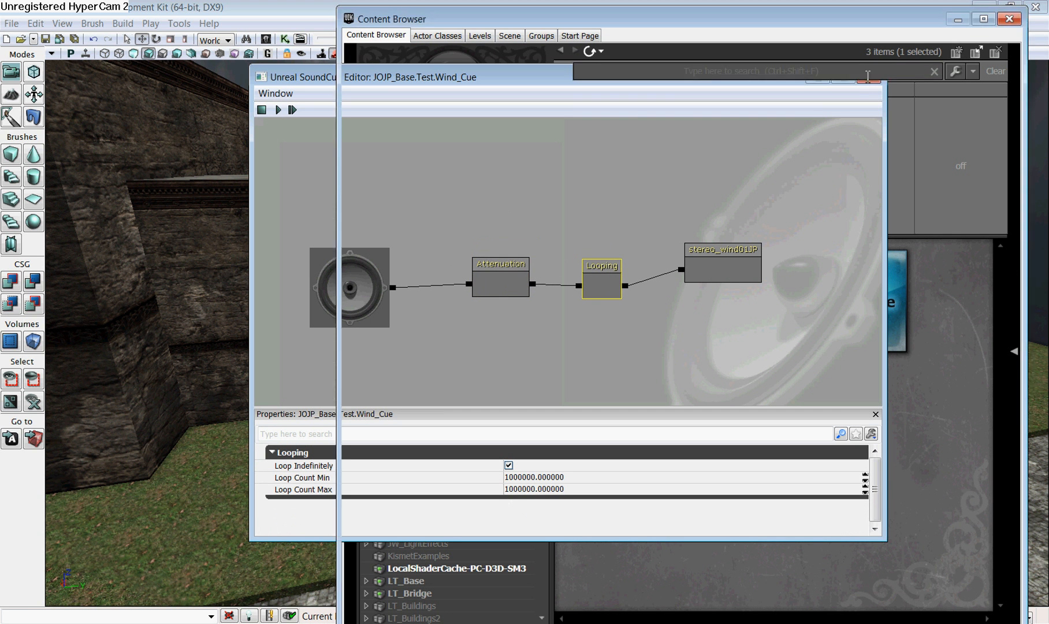
Place Wind_Cue in the level as an ambient sound near the stone wall, and put the Content Browser away.
left_click(843, 294)
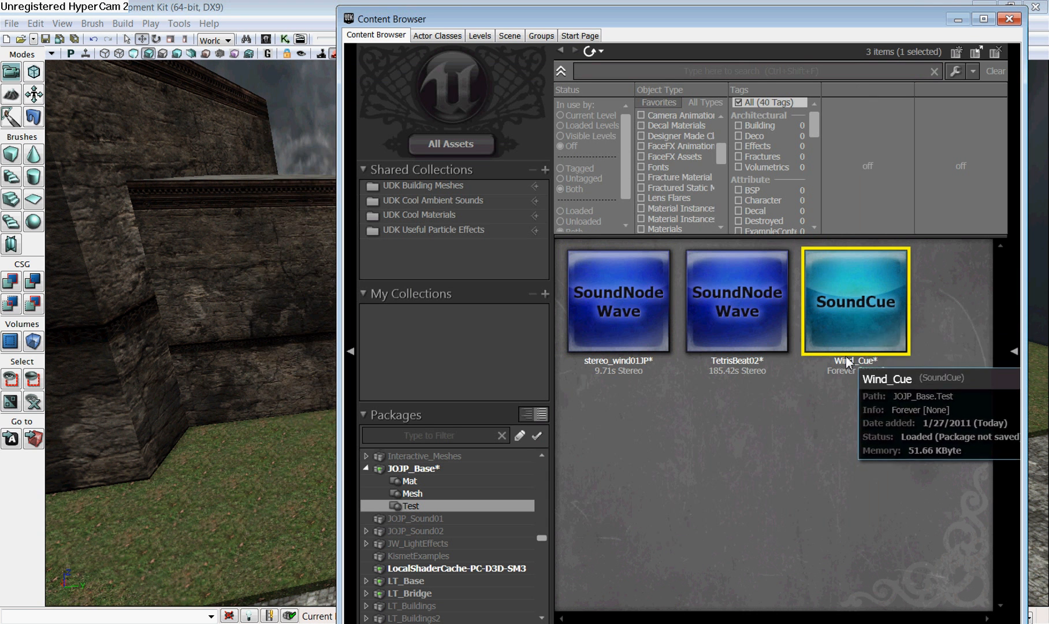
left_click_drag(859, 295, 258, 341)
left_click(1034, 12)
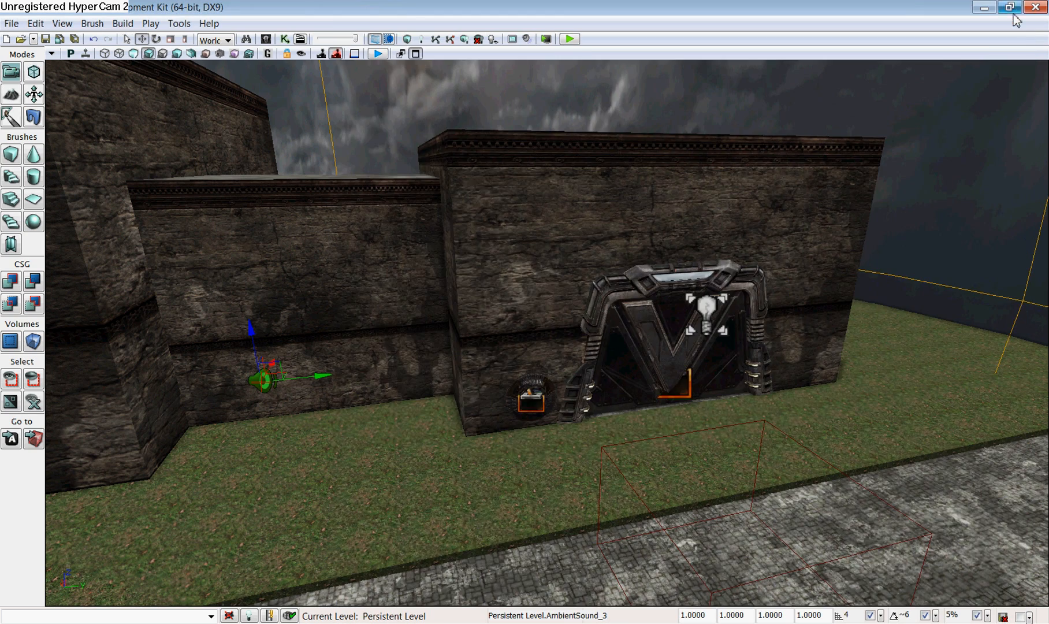
Show all four viewports and move the ambient sound actor along its red axis in the top view, checking its attenuation radii.
left_click(416, 53)
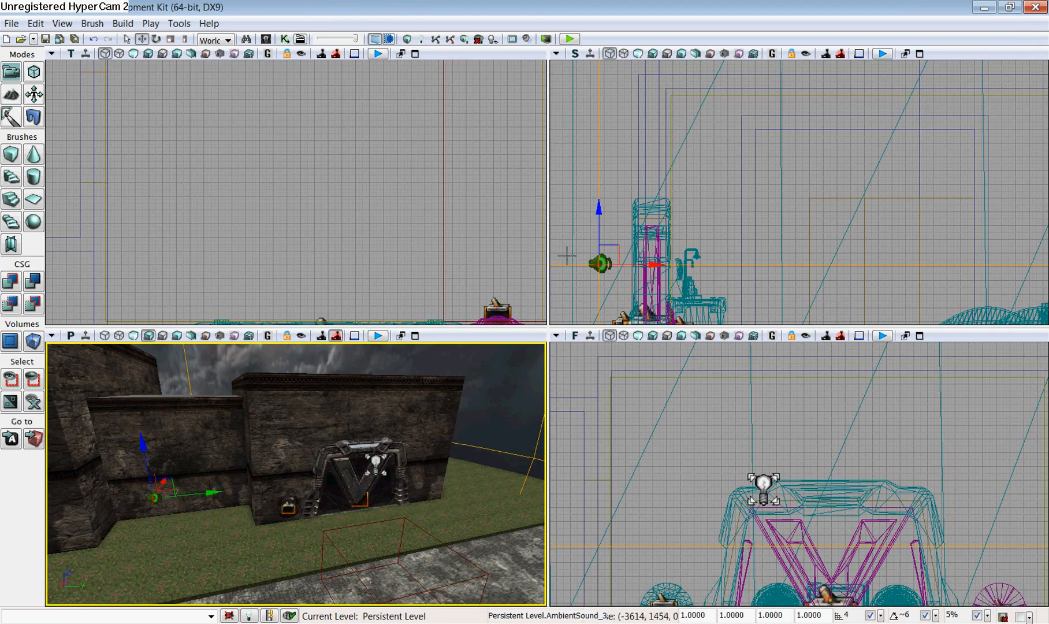
scroll(413, 208, "down", 3)
scroll(407, 179, "down", 6)
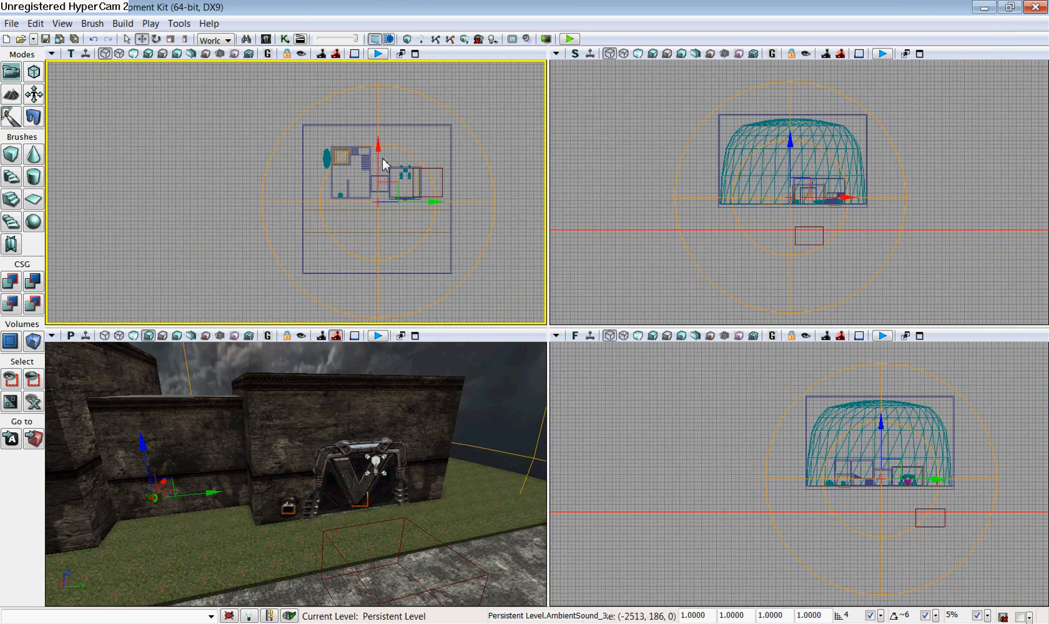
scroll(408, 200, "up", 2)
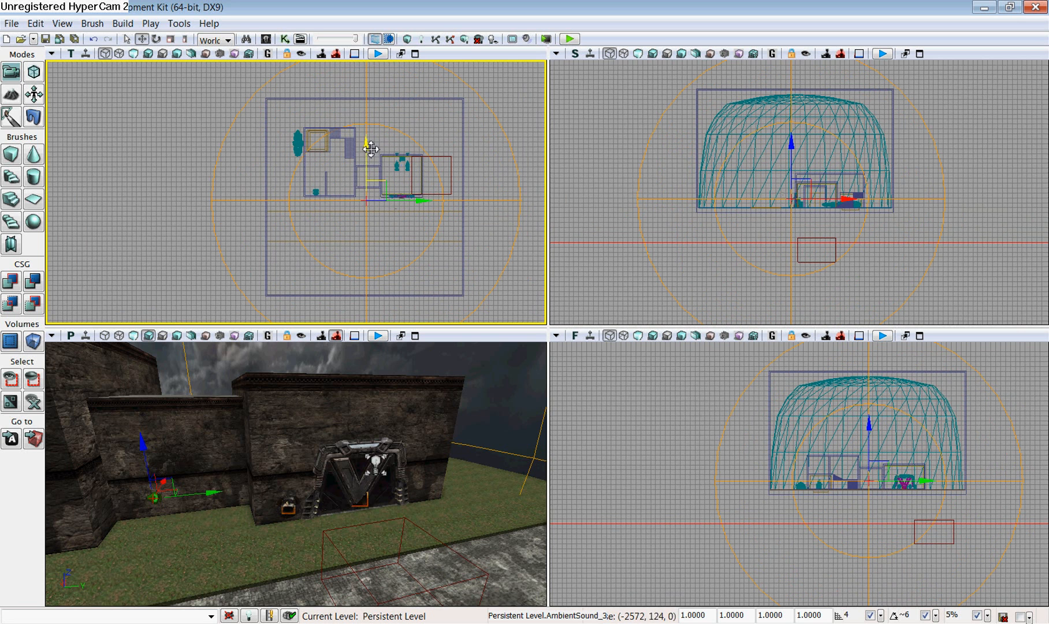
left_click_drag(367, 148, 370, 135)
scroll(434, 187, "down", 2)
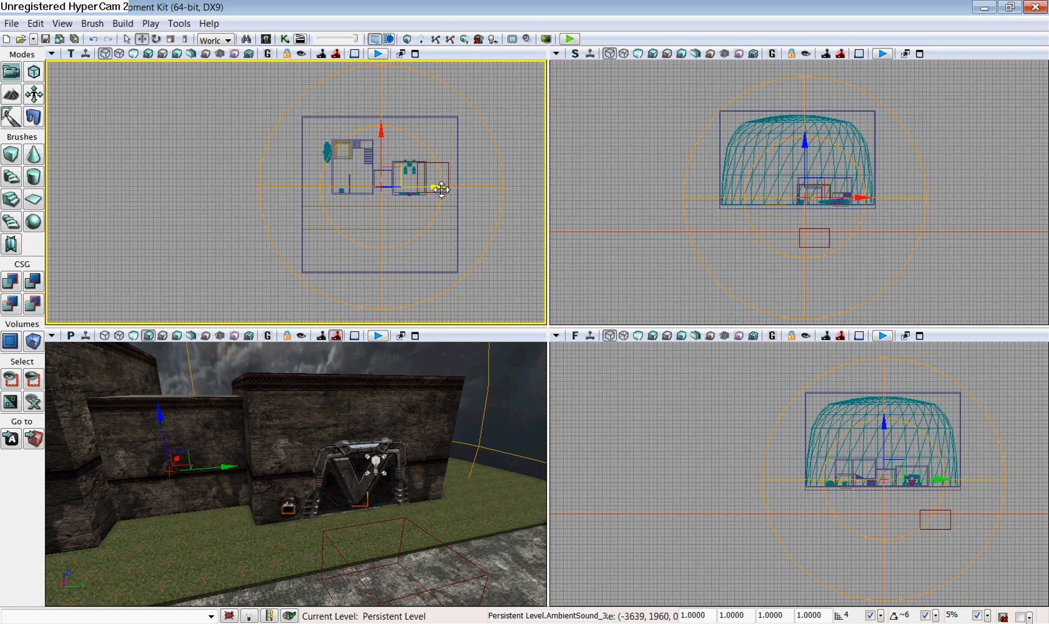
scroll(435, 187, "up", 3)
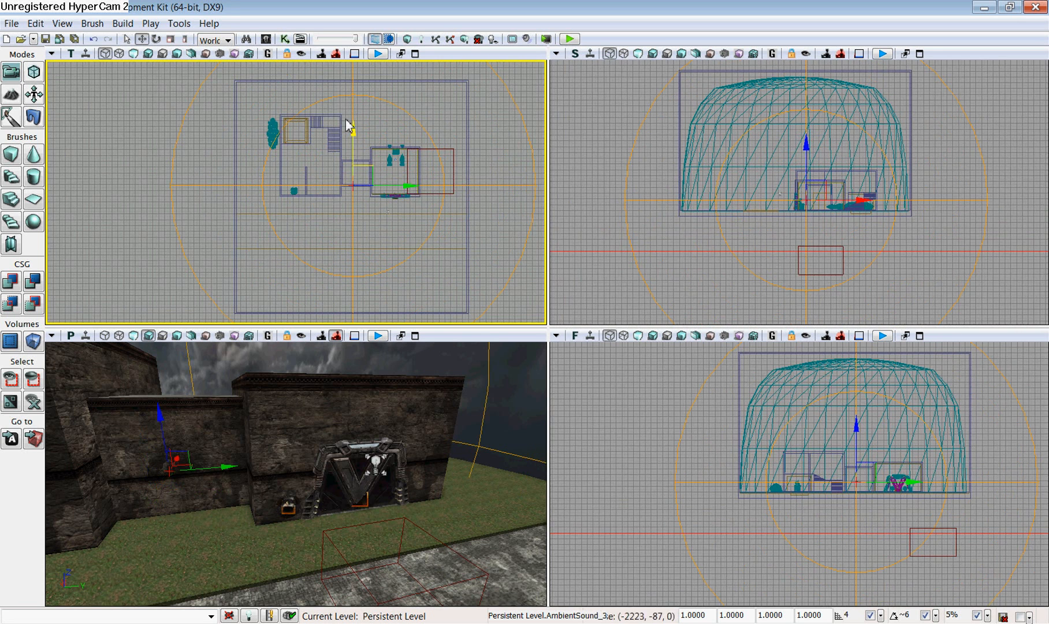
Reopen the Content Browser and assign Wind_Cue to the Ambient sound class under SFX.
left_click(265, 41)
mouse_move(832, 317)
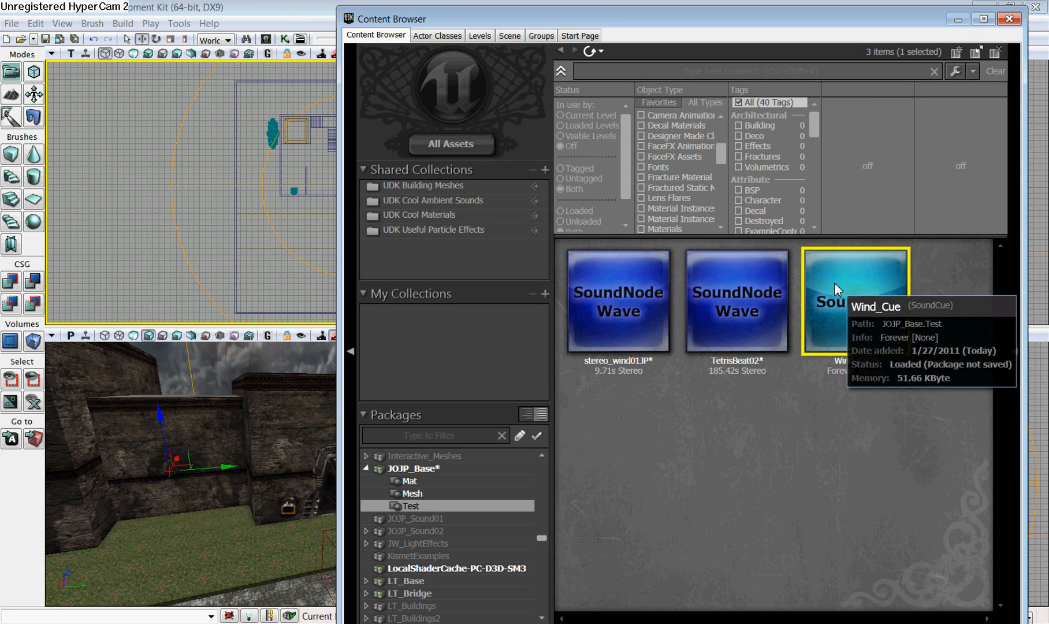
right_click(834, 282)
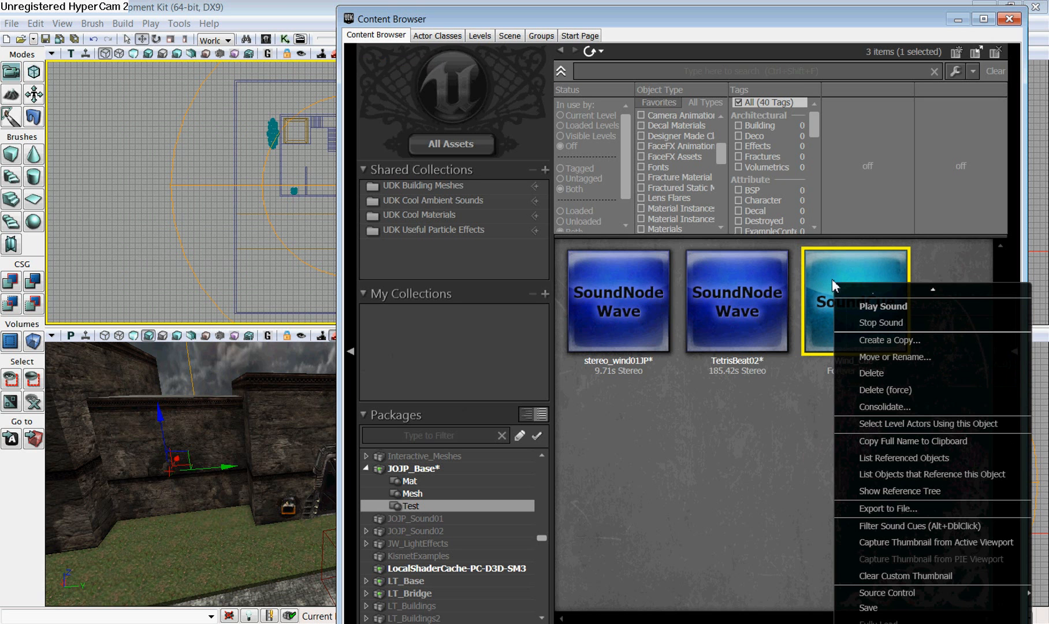
left_click(812, 262)
right_click(825, 279)
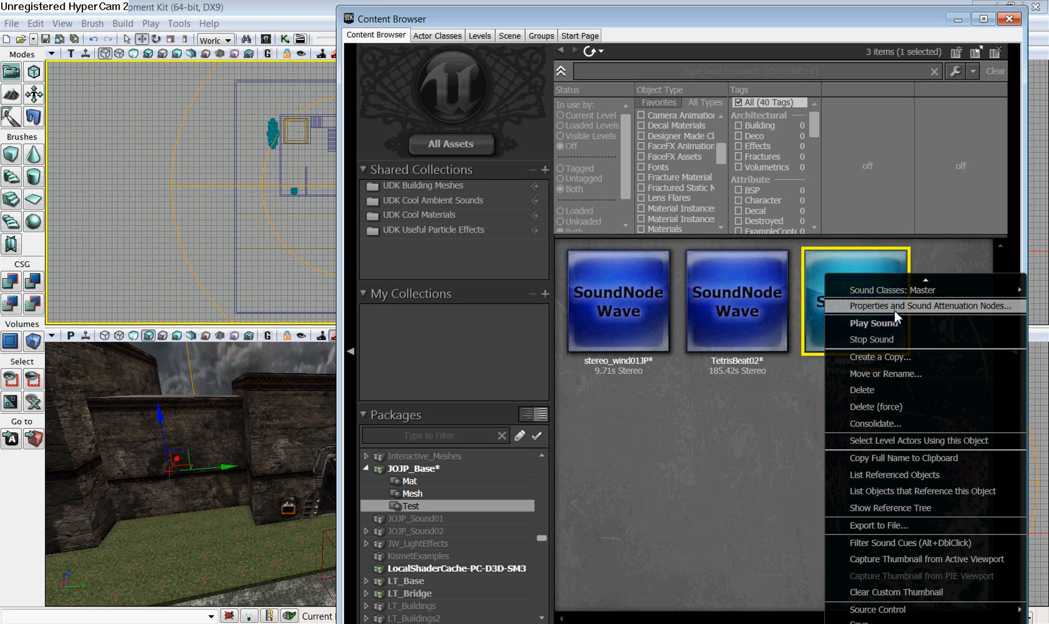
mouse_move(896, 293)
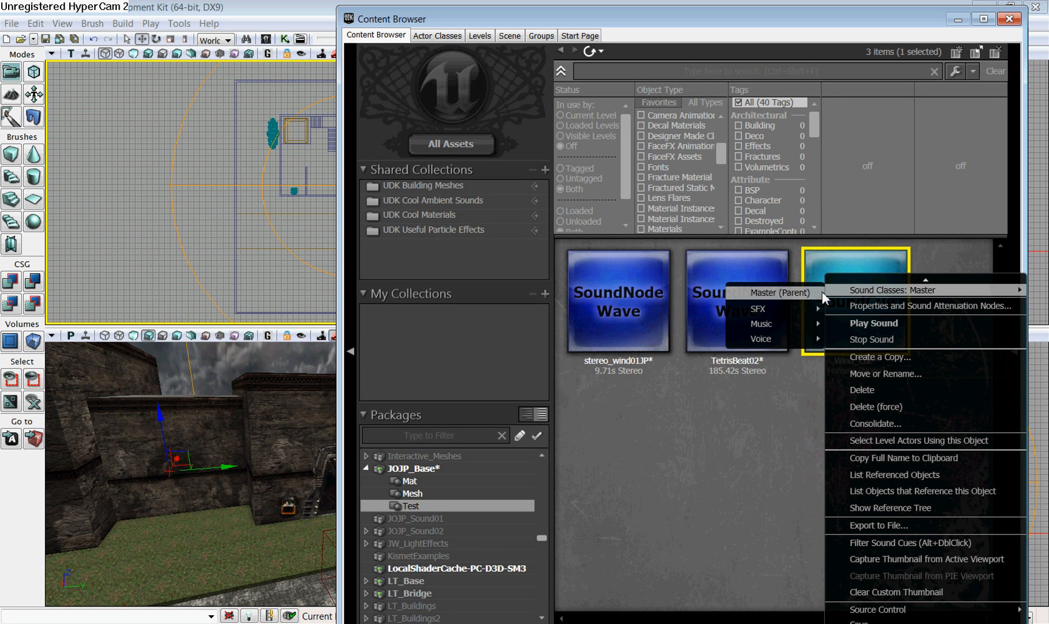
mouse_move(816, 308)
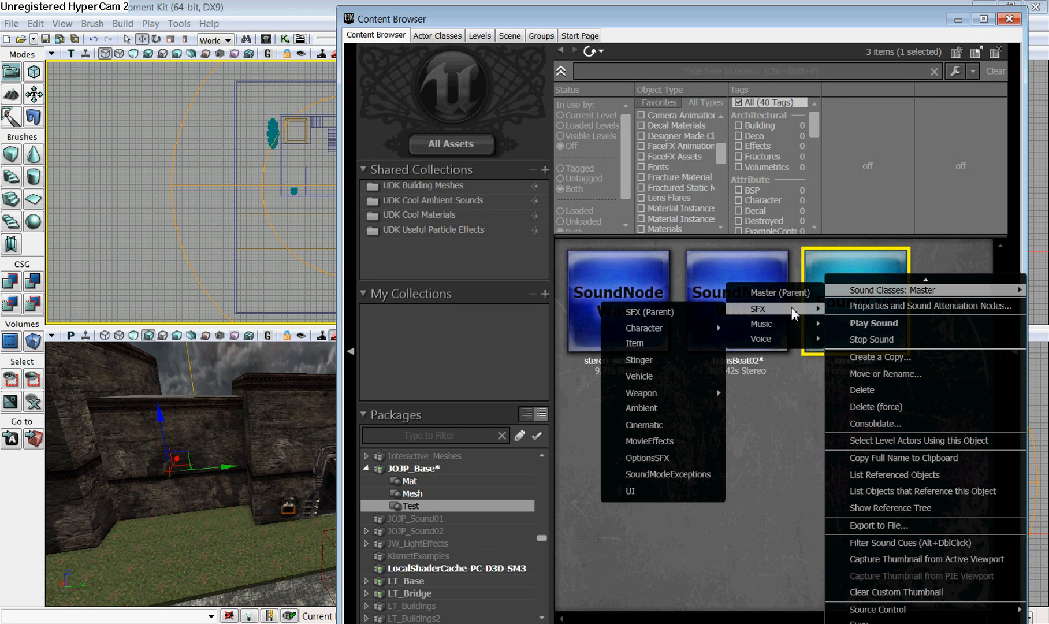
left_click(685, 408)
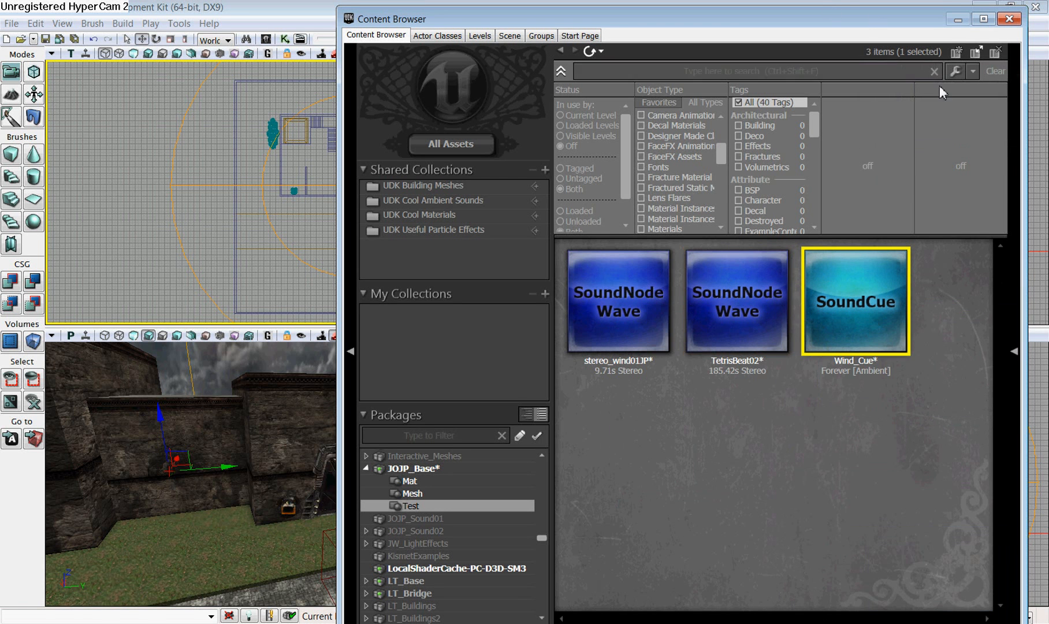
mouse_move(848, 302)
right_click(848, 277)
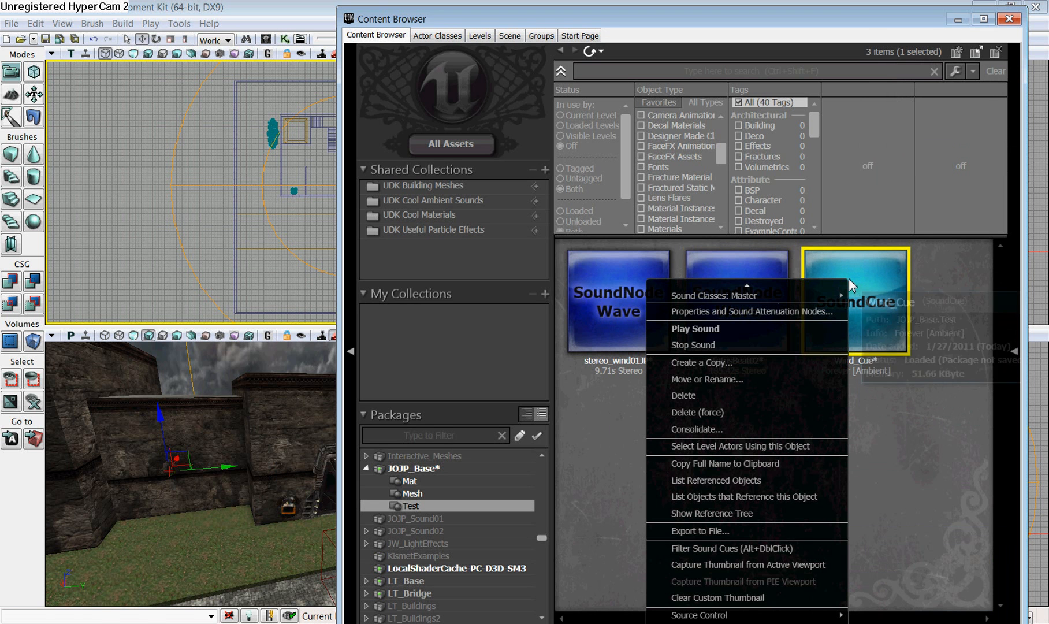
left_click(887, 273)
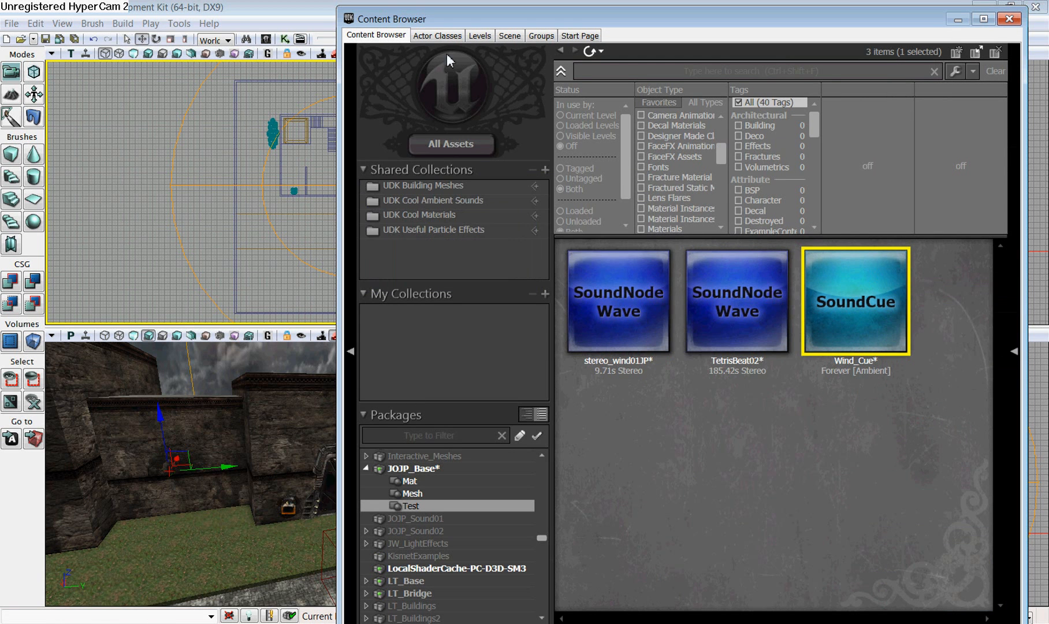
Search all assets in the Content Browser for "Thunder".
left_click(465, 145)
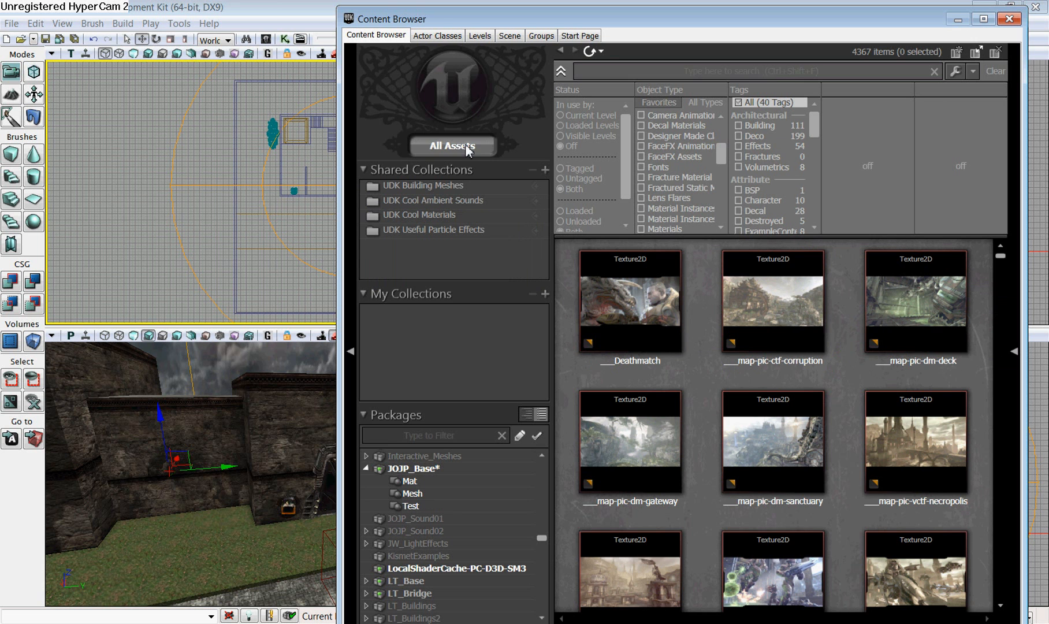
left_click(624, 70)
type("Thur")
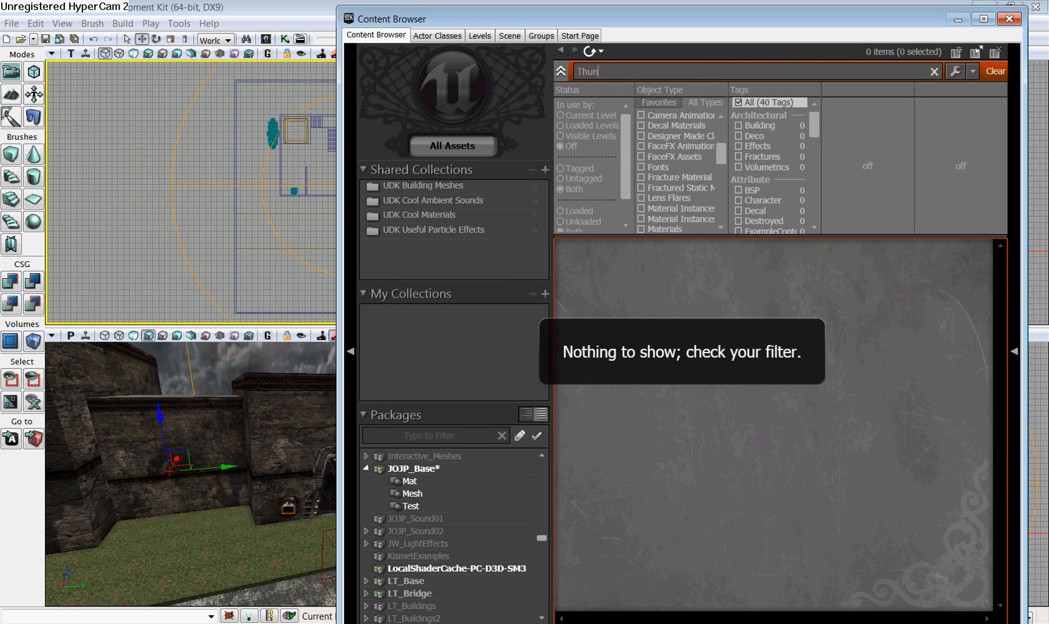
type("der")
Copy the Thunder_Distant_Stereo_01 wave into the JOJP_Base package, group Test, under the name Thunder_Distant_Stereo_01JP.
left_click(671, 341)
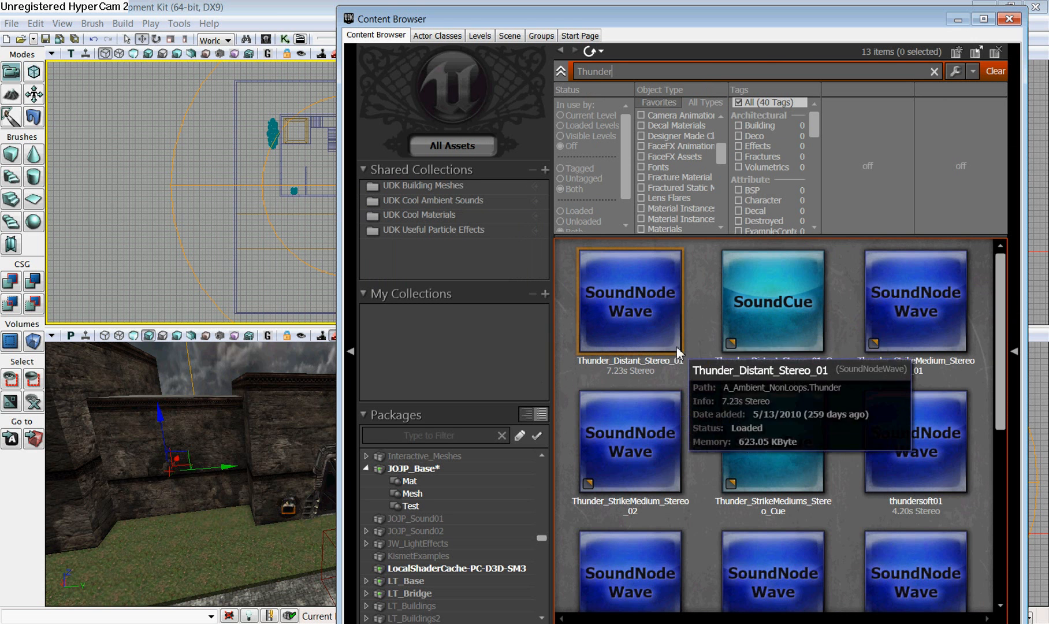
right_click(605, 294)
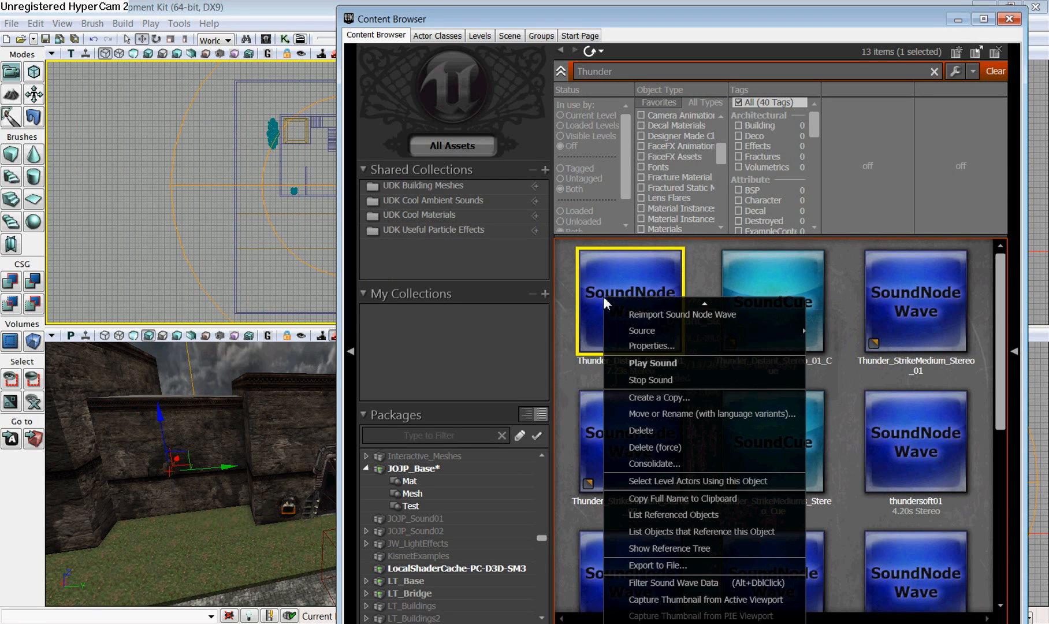
left_click(659, 414)
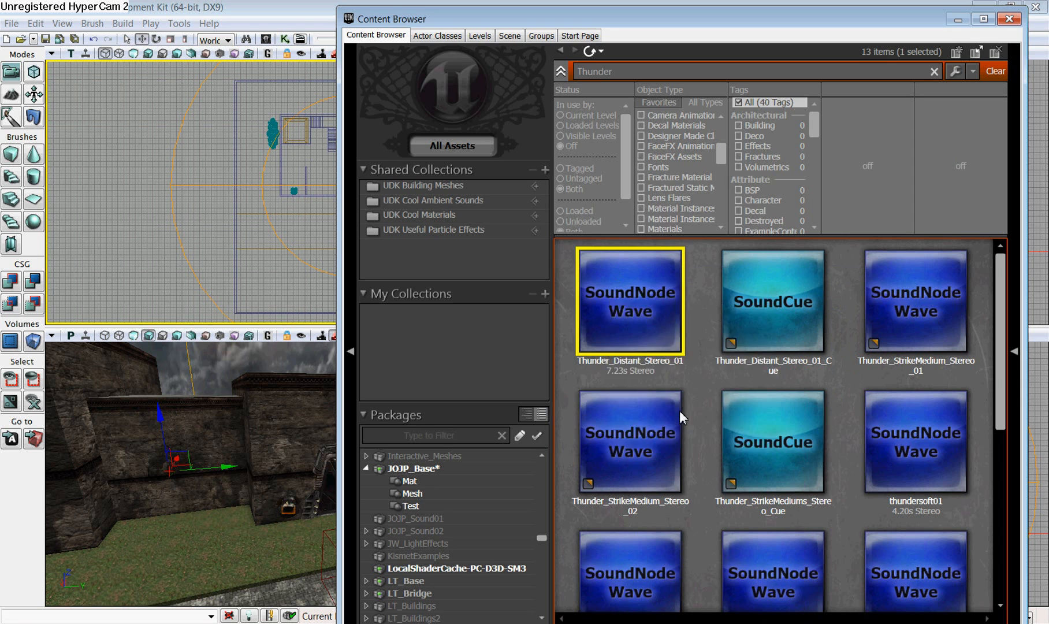
type("JOJP_Base")
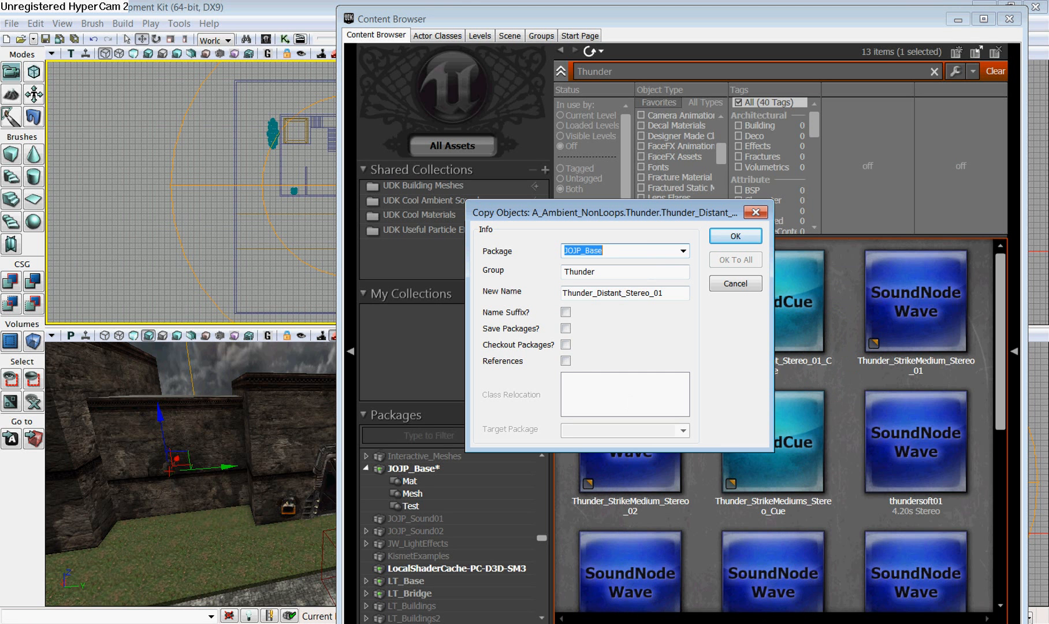
double_click(608, 271)
type("Test")
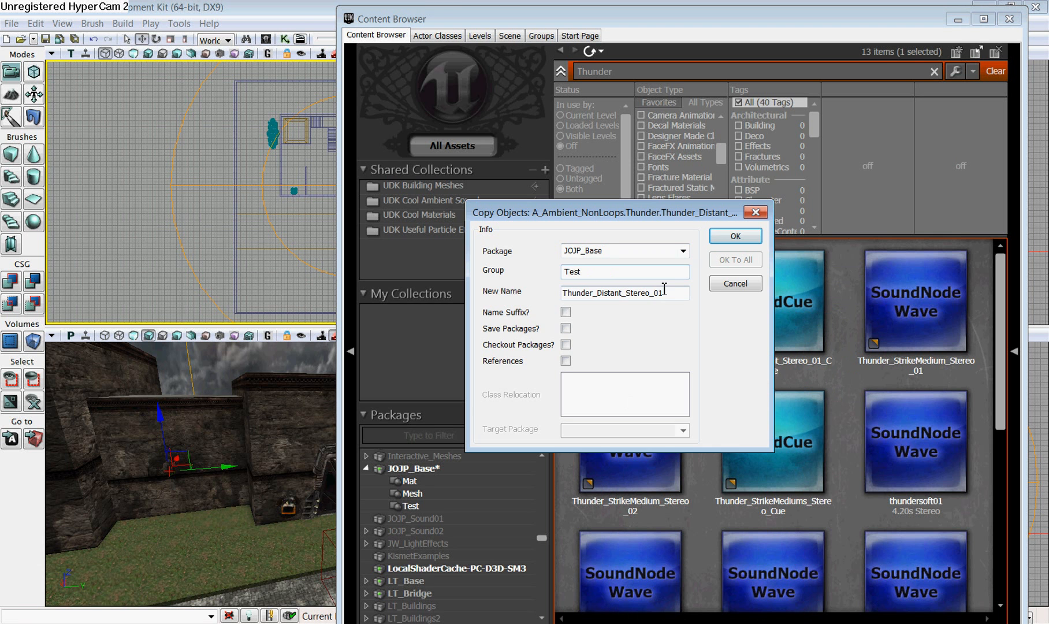
left_click(664, 291)
left_click(735, 235)
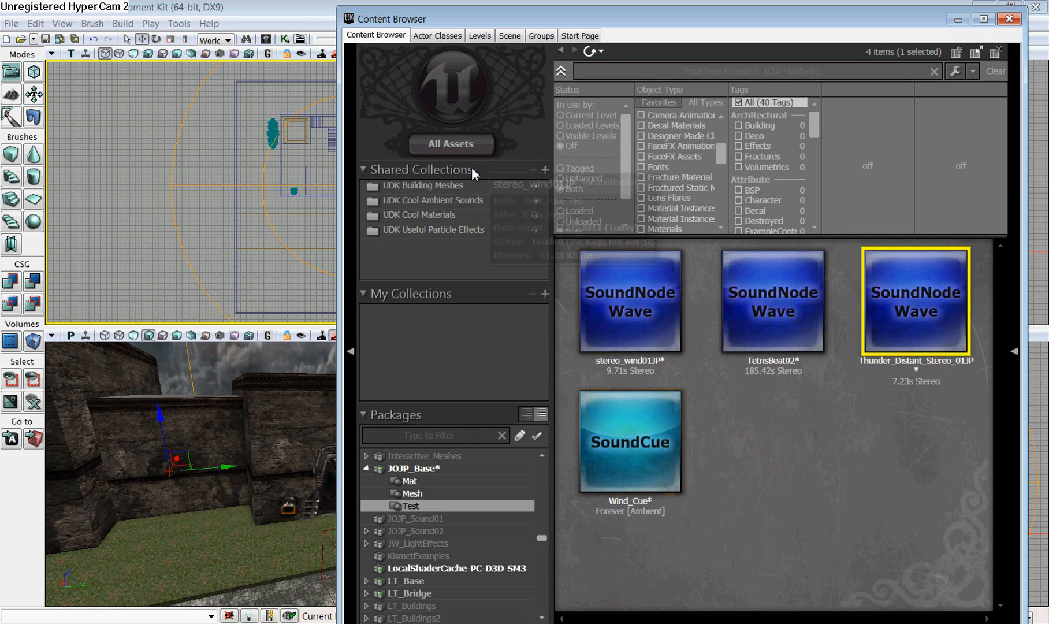
Search all assets for "Thunder" again and preview the thundersoft01 sound wave.
left_click(454, 144)
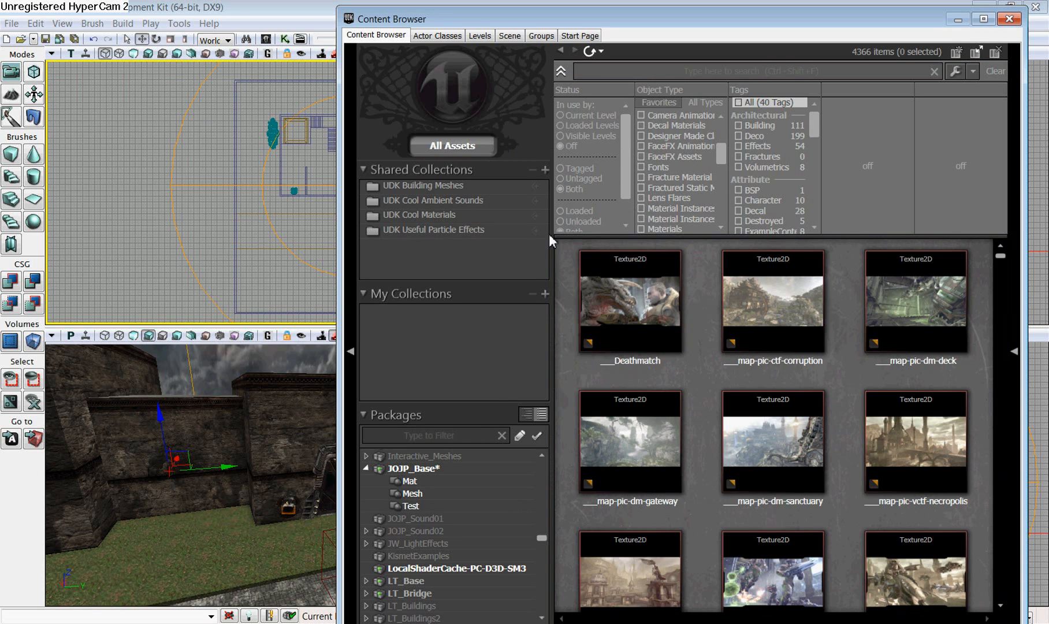
left_click(664, 71)
type("Thu")
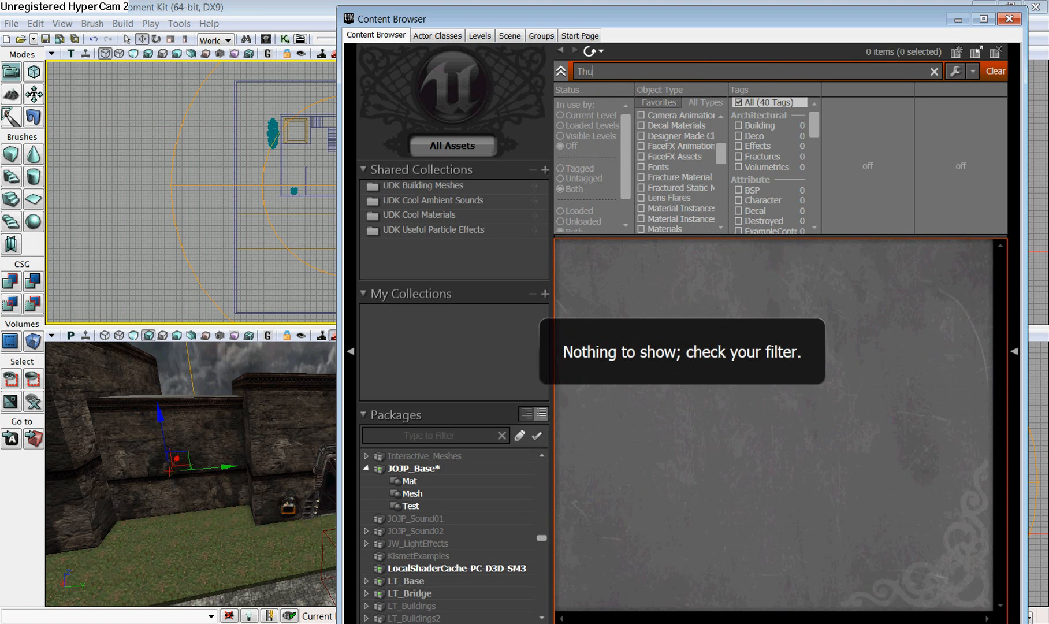
type("nder")
double_click(588, 551)
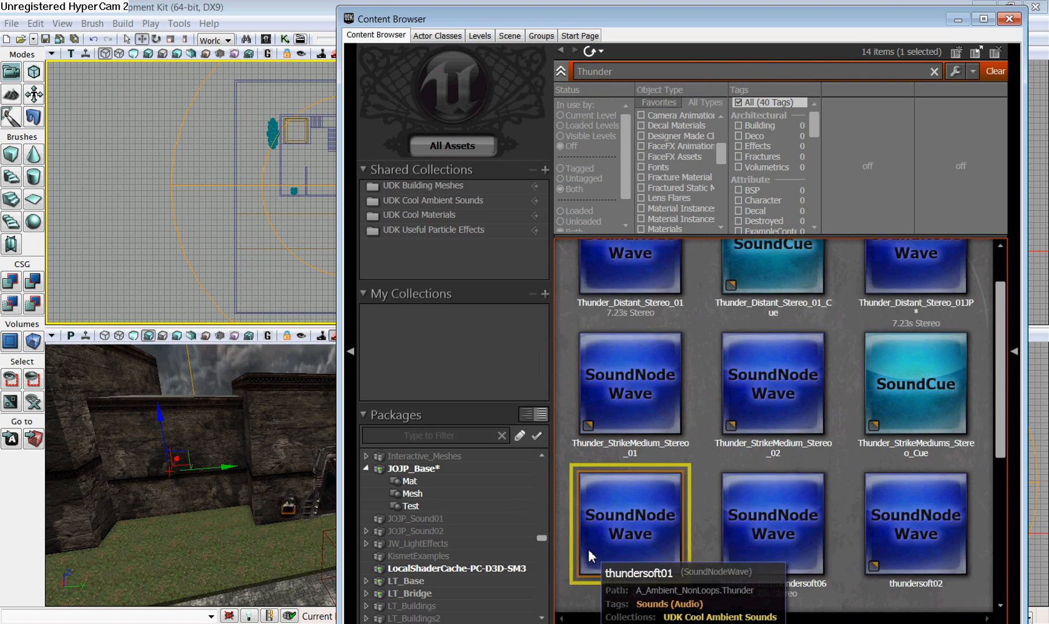
scroll(704, 444, "down", 4)
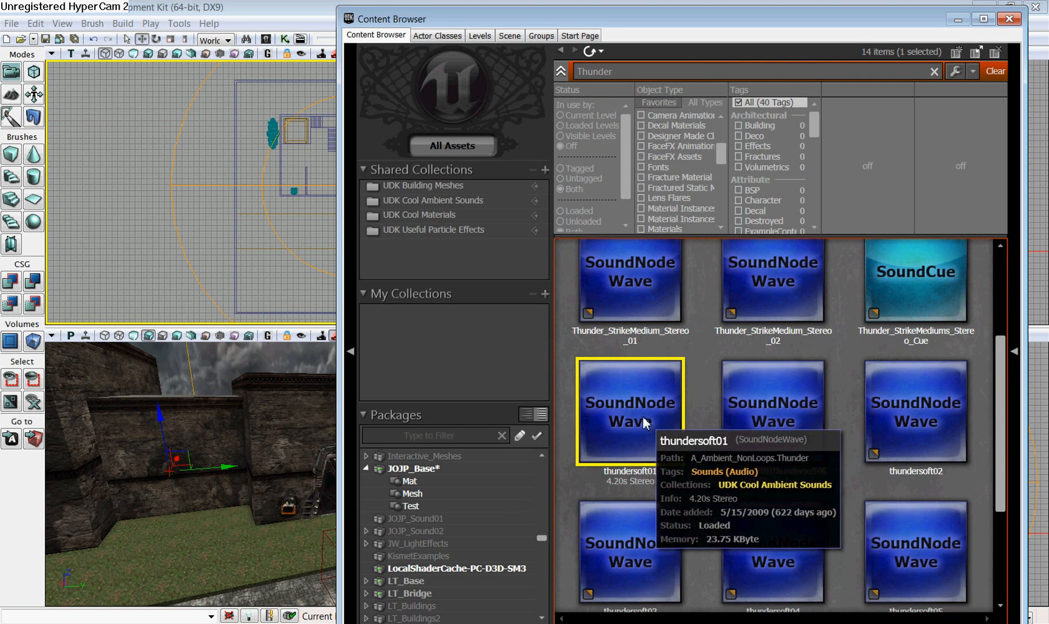
Copy the thundersoft01 wave into the JOJP_Base package, group Test, under the name thundersoft01JP.
right_click(656, 415)
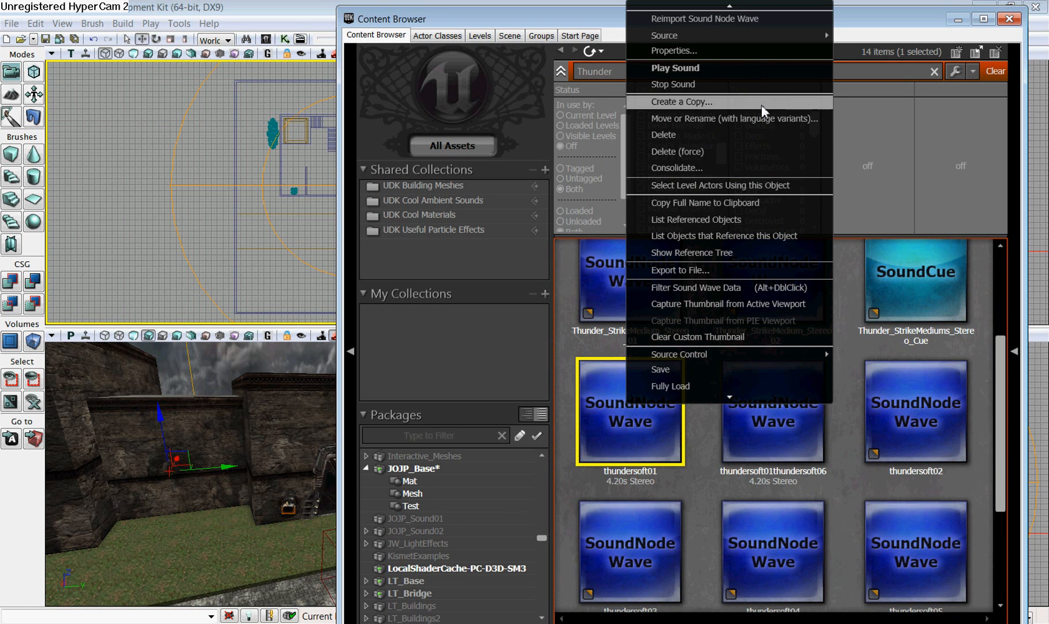
left_click(693, 103)
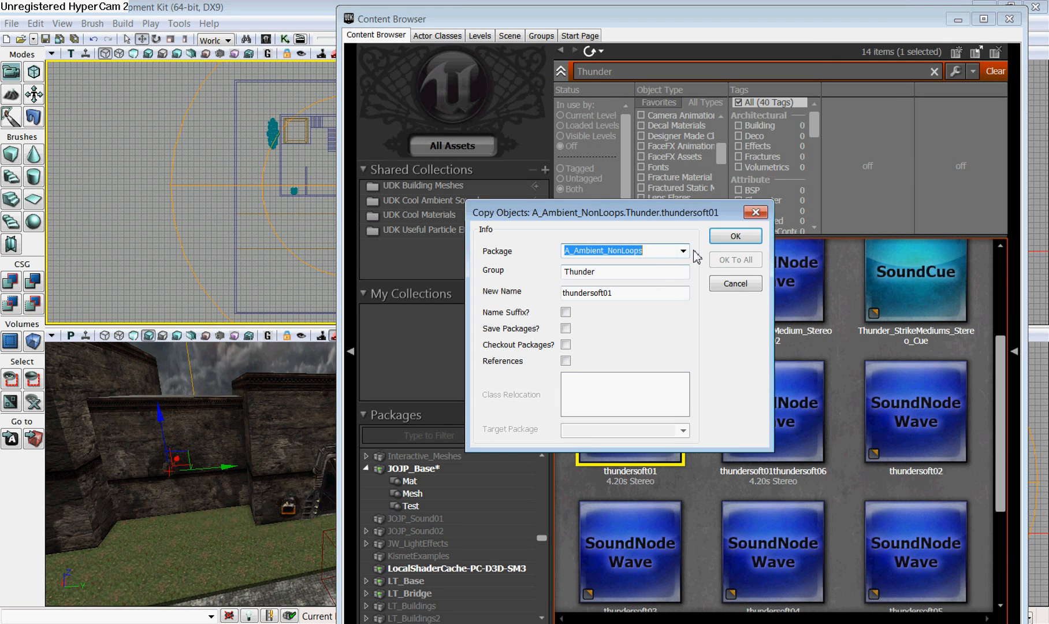
type("JOJP_Base")
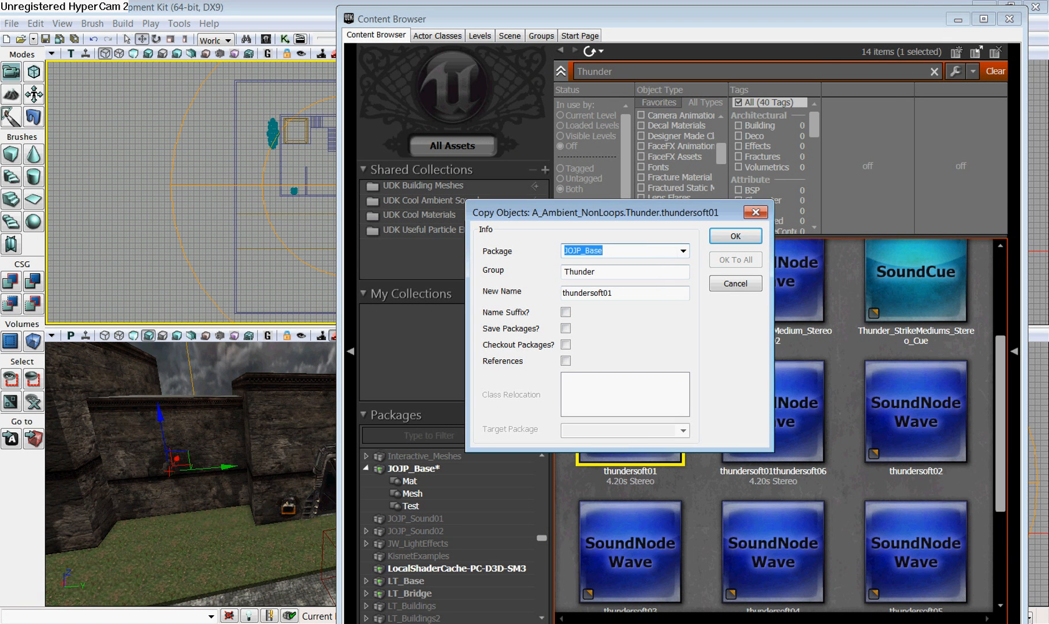
key("Tab")
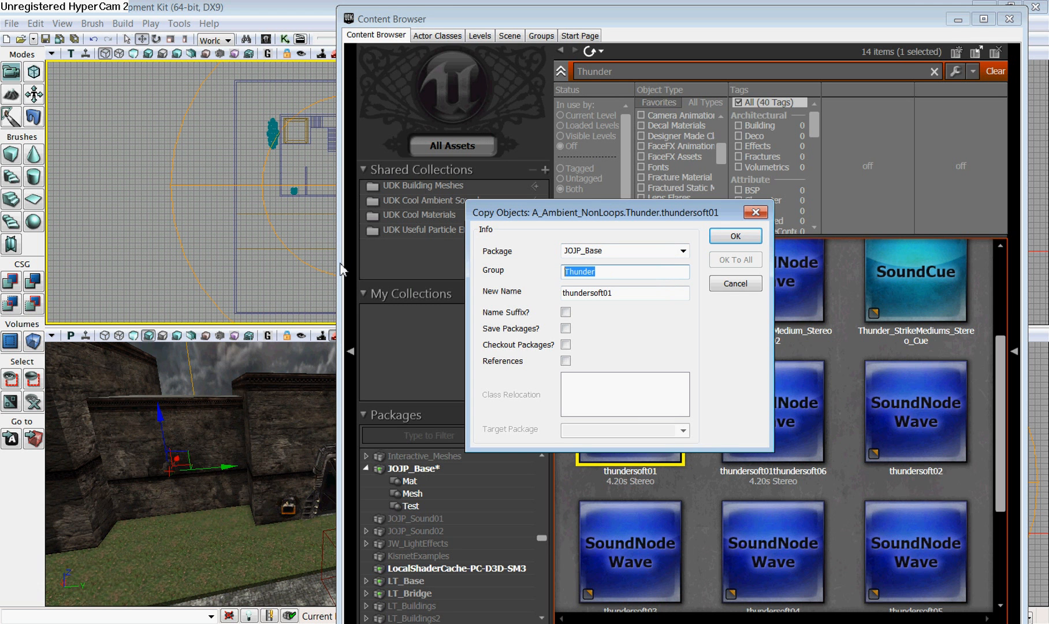
type("Test")
left_click(651, 297)
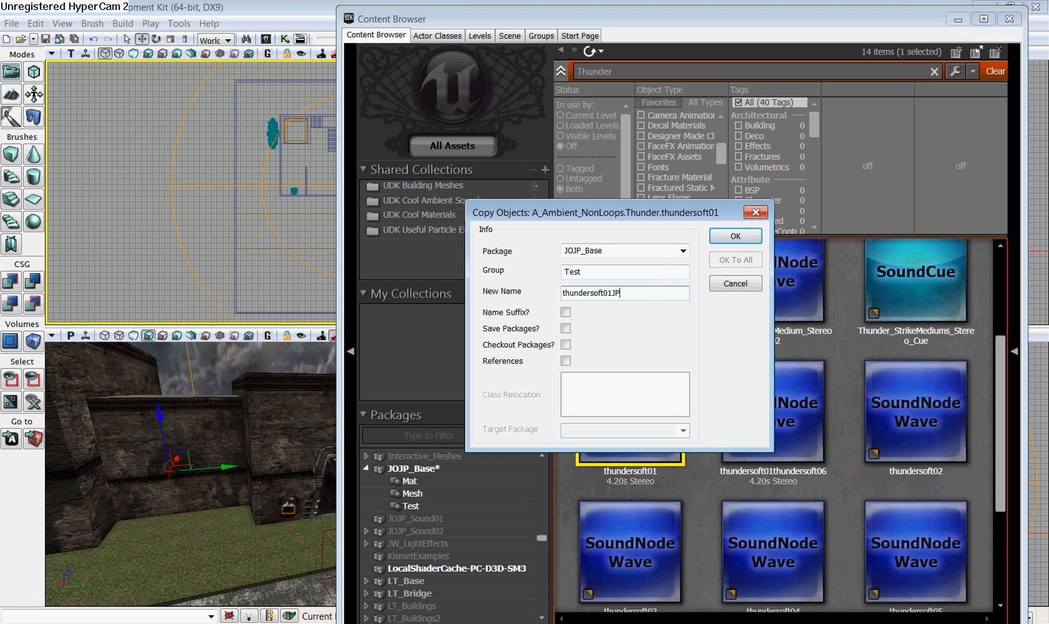
type("JP")
left_click(734, 237)
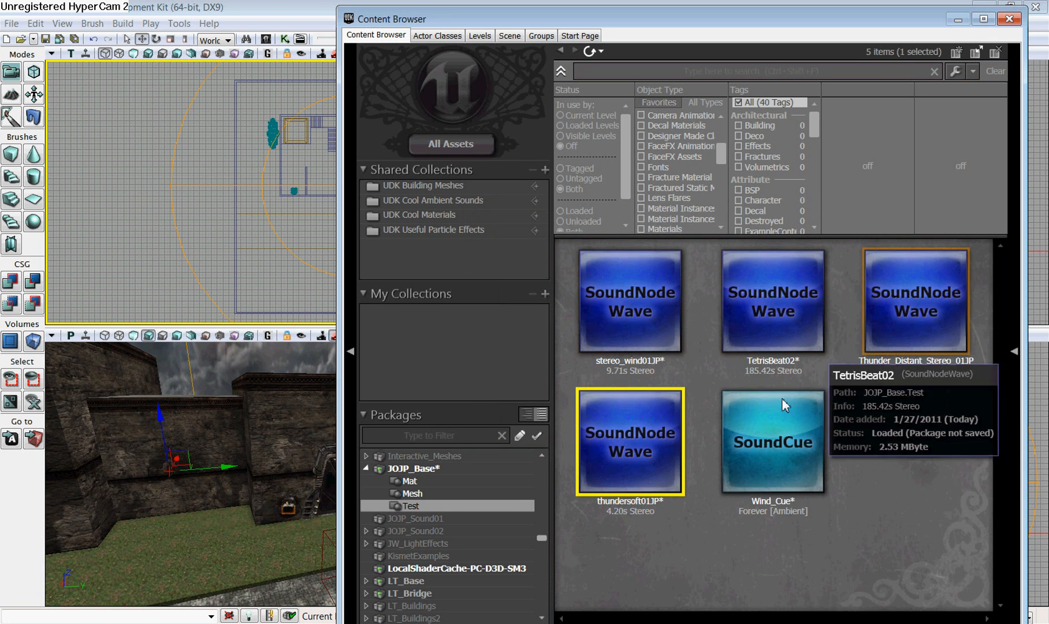
Open Wind_Cue in the Sound Cue Editor and shift the editor window so the thunder assets stay reachable.
mouse_move(899, 329)
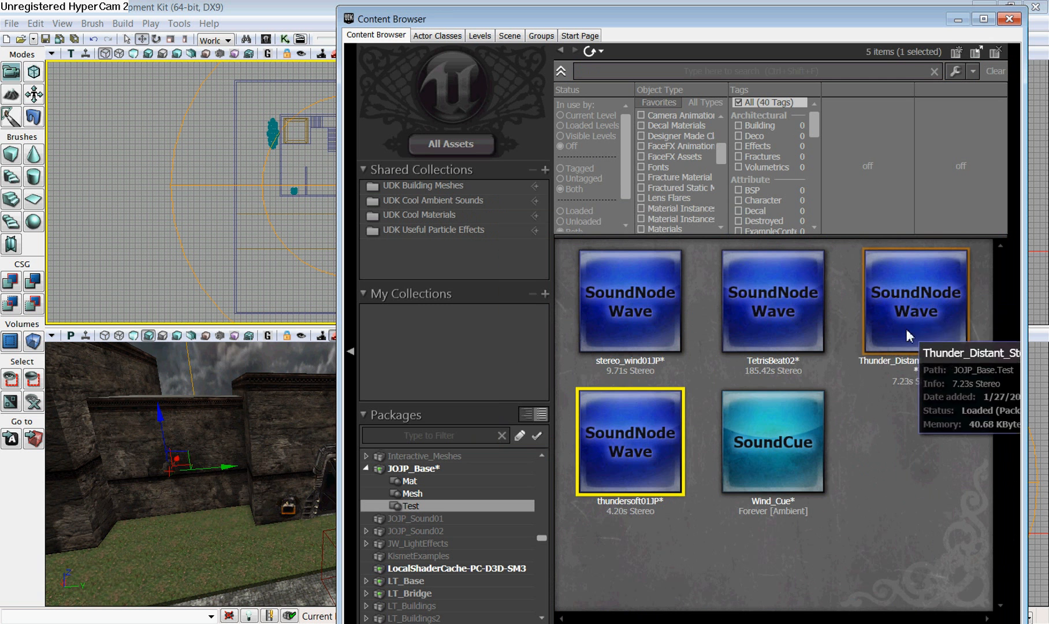
left_click(898, 307, "ctrl")
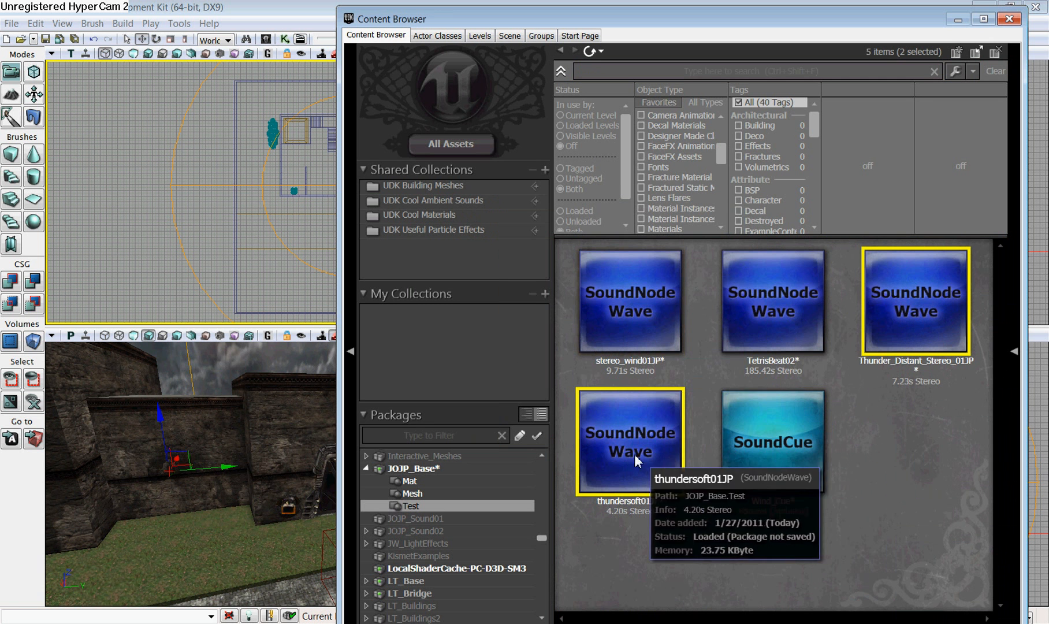
mouse_move(801, 464)
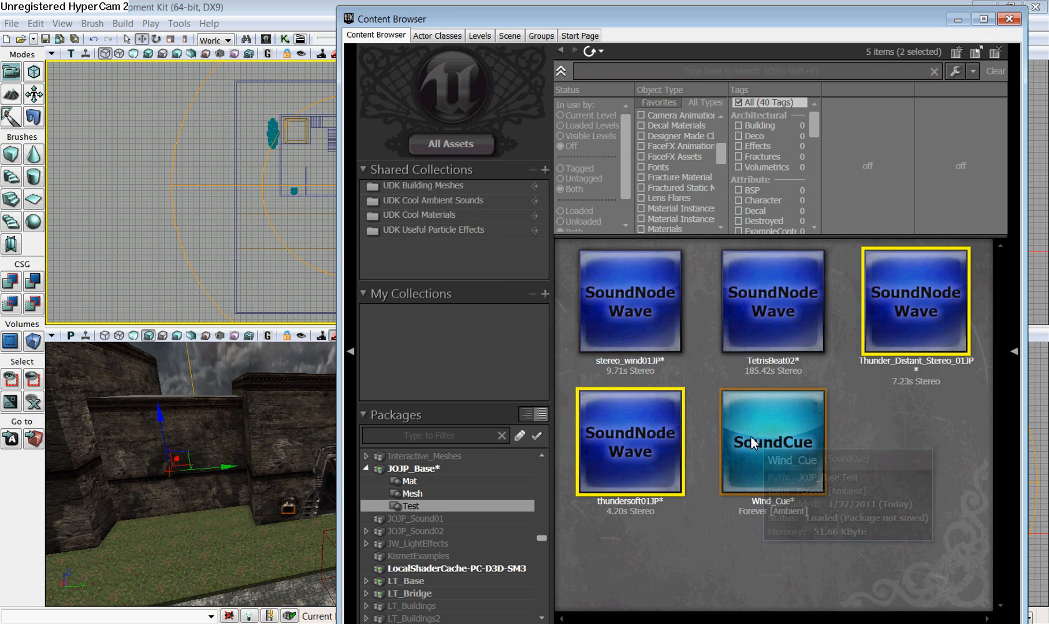
mouse_move(614, 348)
right_click(798, 414)
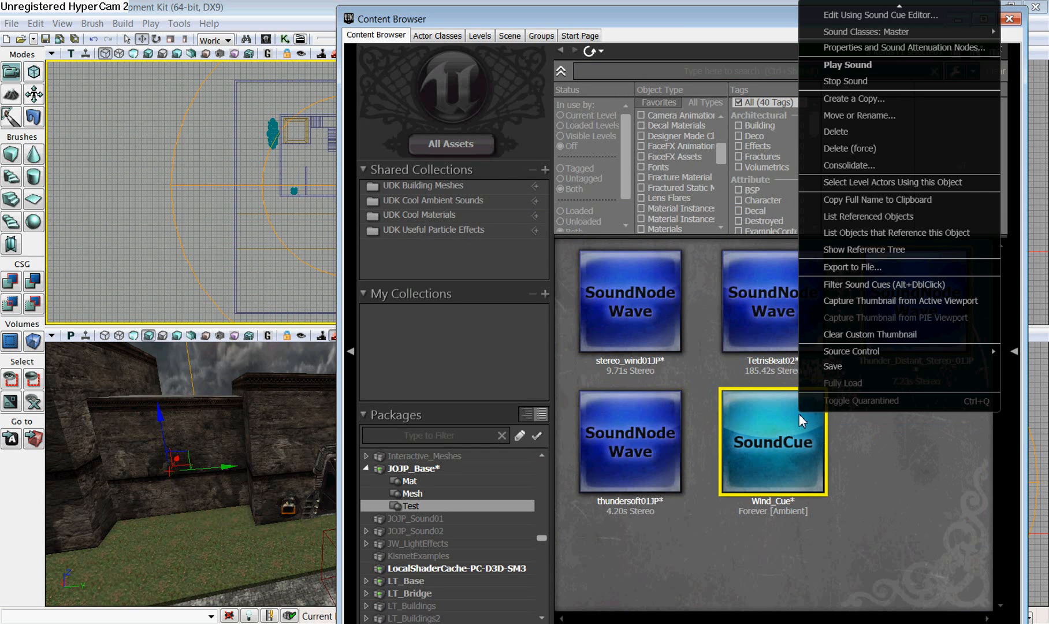
left_click(889, 446)
right_click(782, 444)
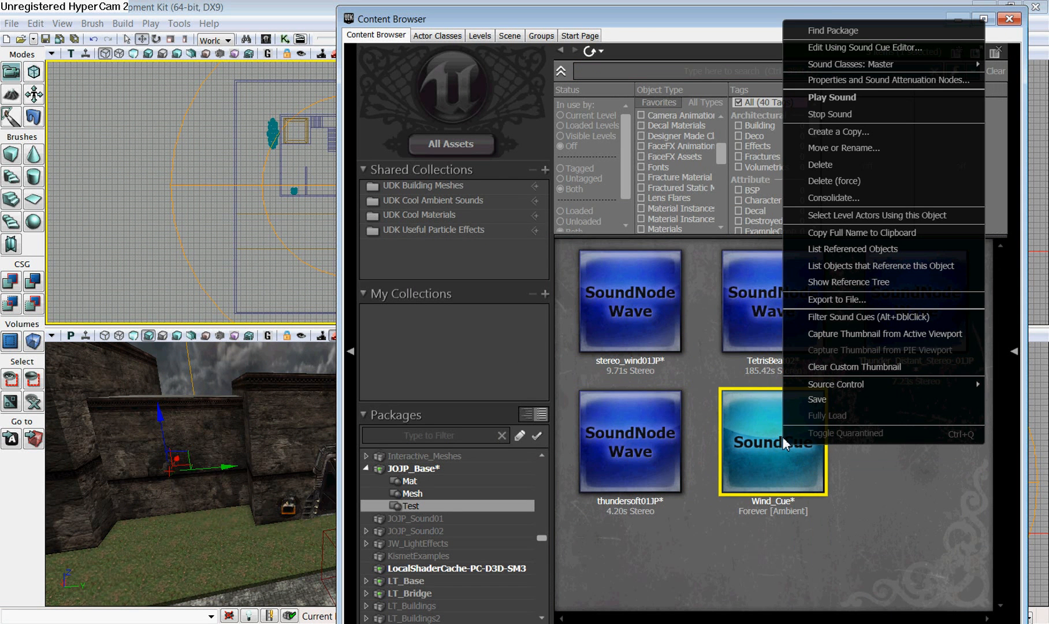
left_click(849, 51)
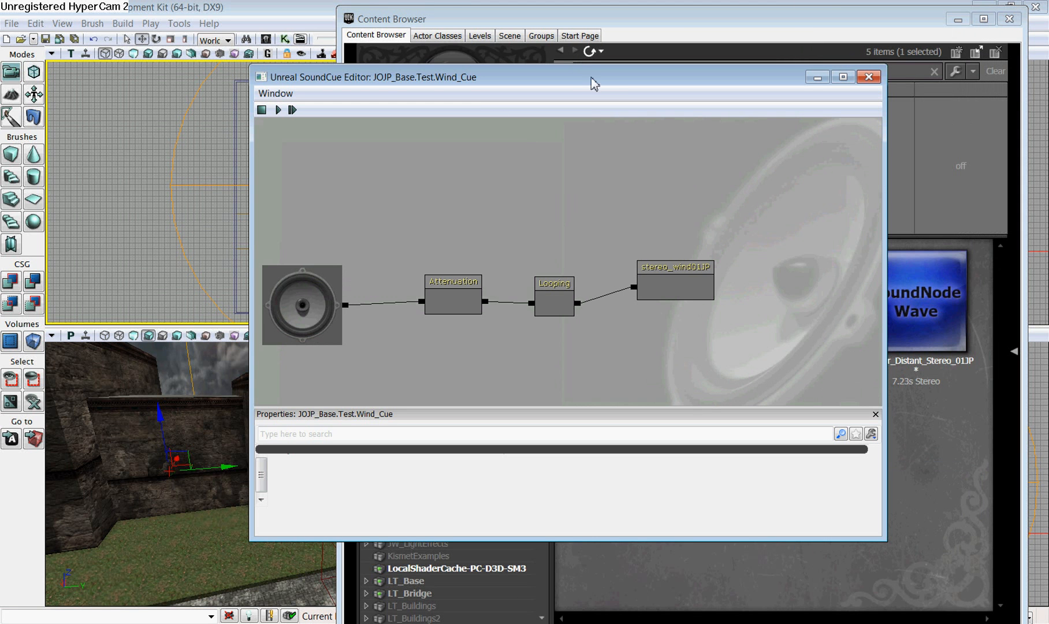
left_click_drag(591, 77, 541, 87)
Select Thunder_Distant_Stereo_01JP and thundersoft01JP, and add them to Wind_Cue's graph together as a Random node.
left_click(946, 478)
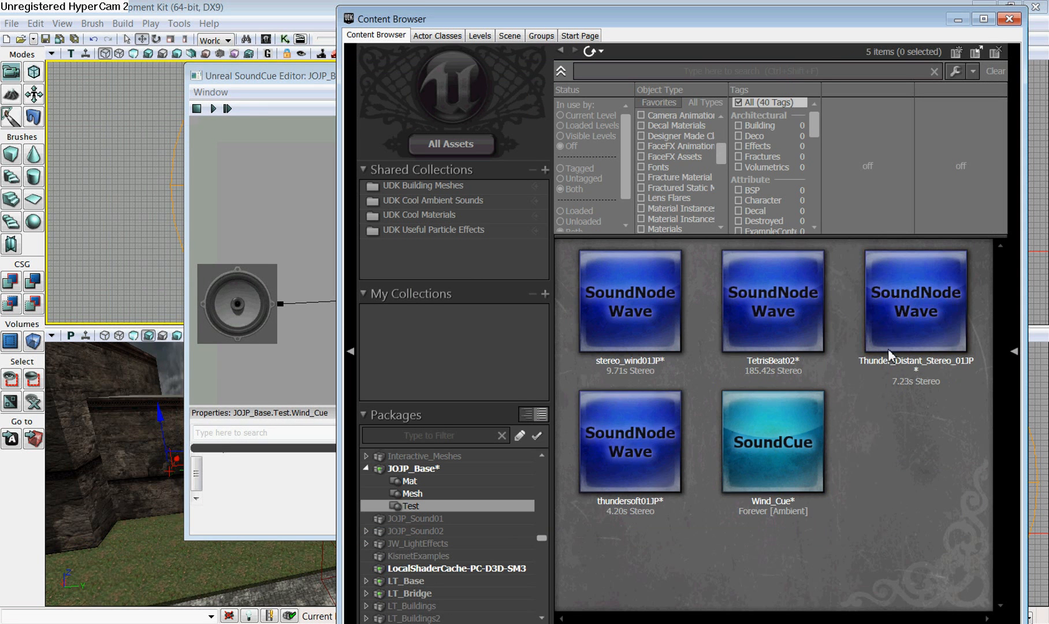
left_click(919, 306)
left_click(613, 433, "ctrl")
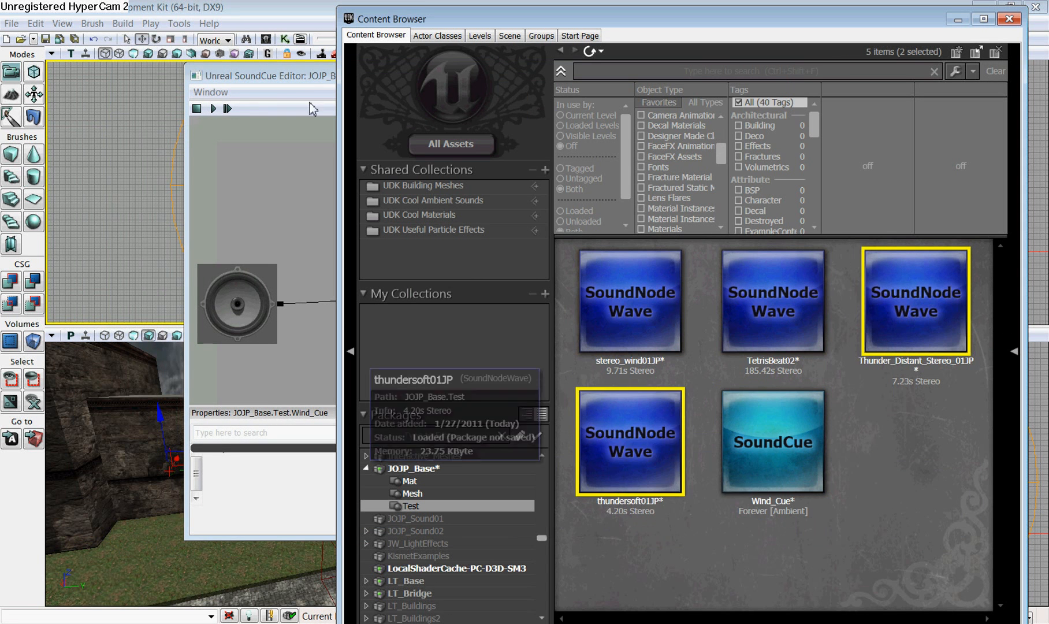
left_click(228, 76)
right_click(476, 175)
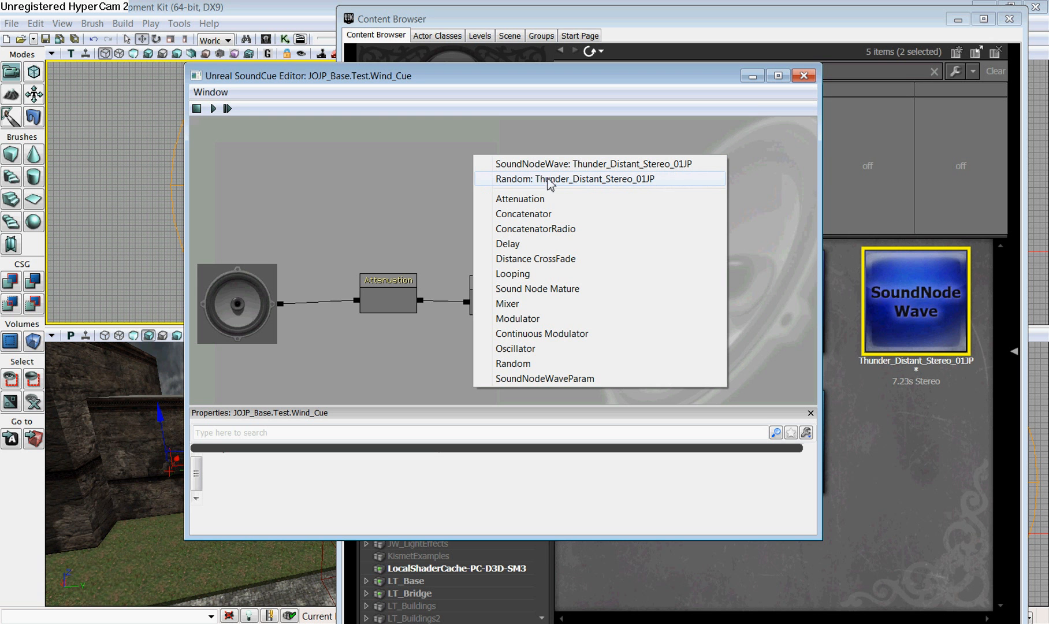
left_click(553, 180)
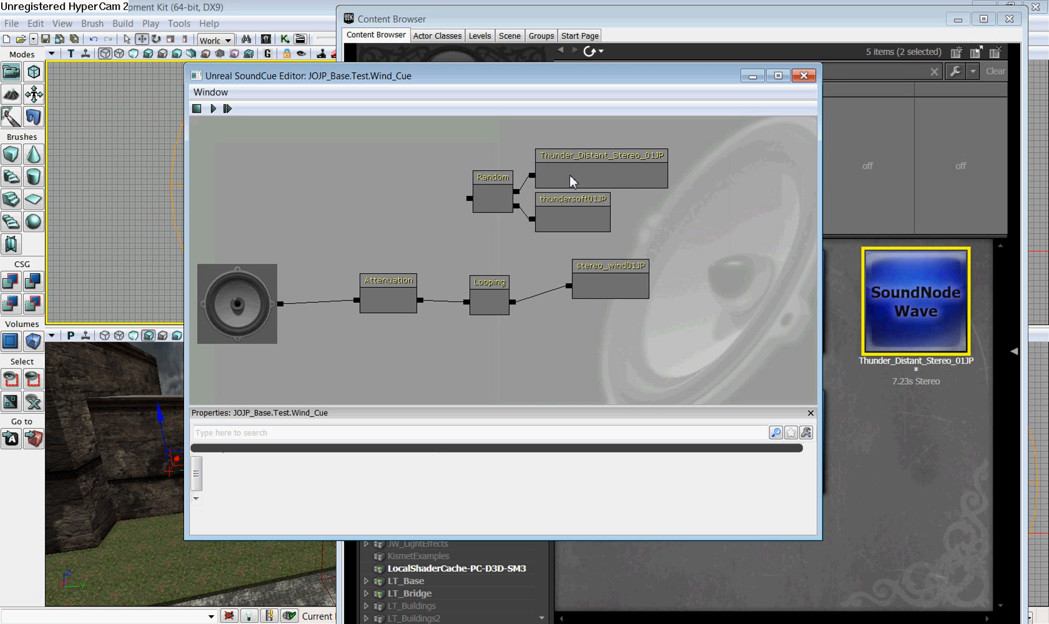
Move the Random node and both thunder waves farther from the speaker output, and show the Random node's properties.
left_click(573, 169)
left_click(558, 199, "ctrl")
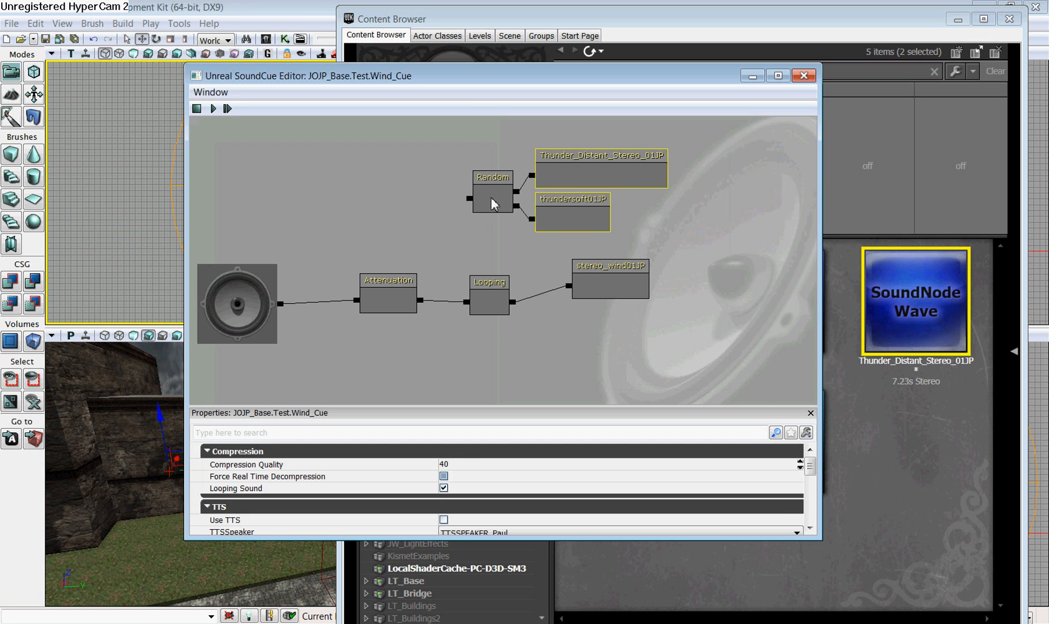
left_click(492, 198, "ctrl")
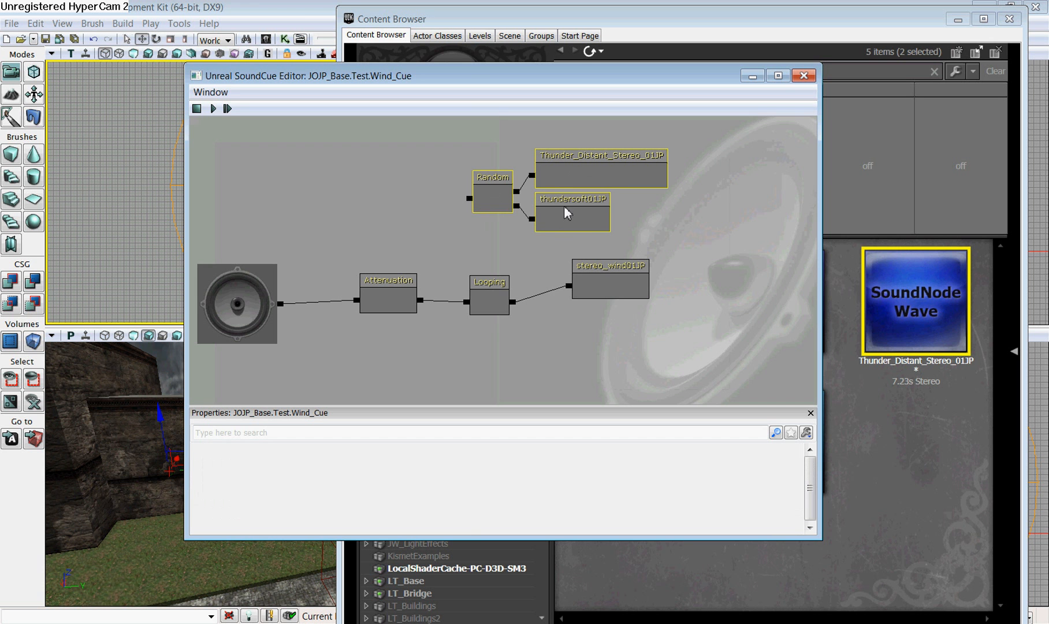
left_click_drag(570, 211, 622, 209, "ctrl")
left_click(618, 177)
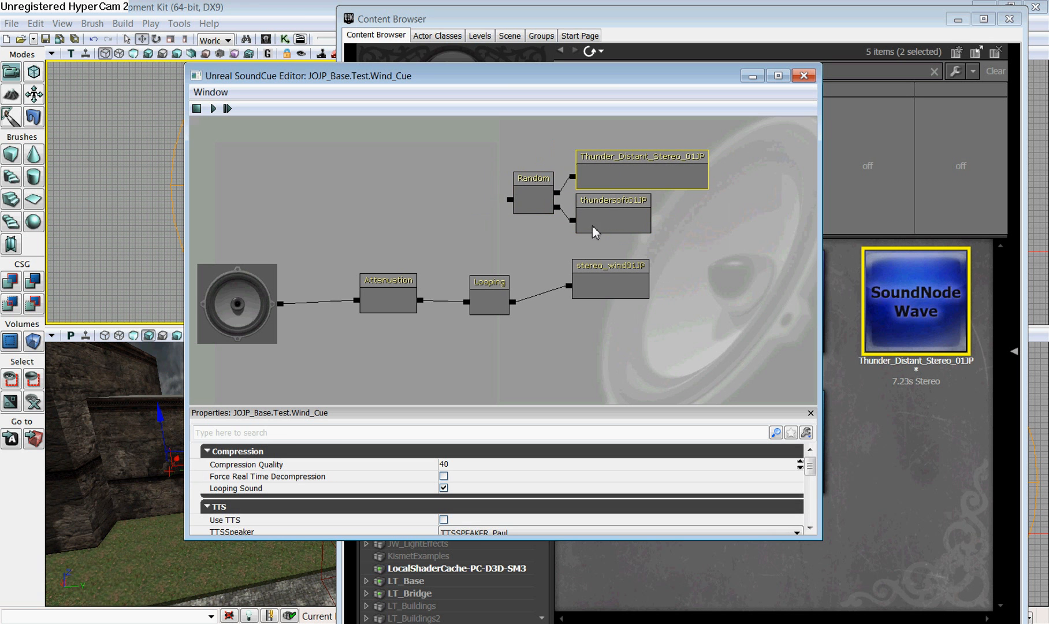
left_click(534, 177)
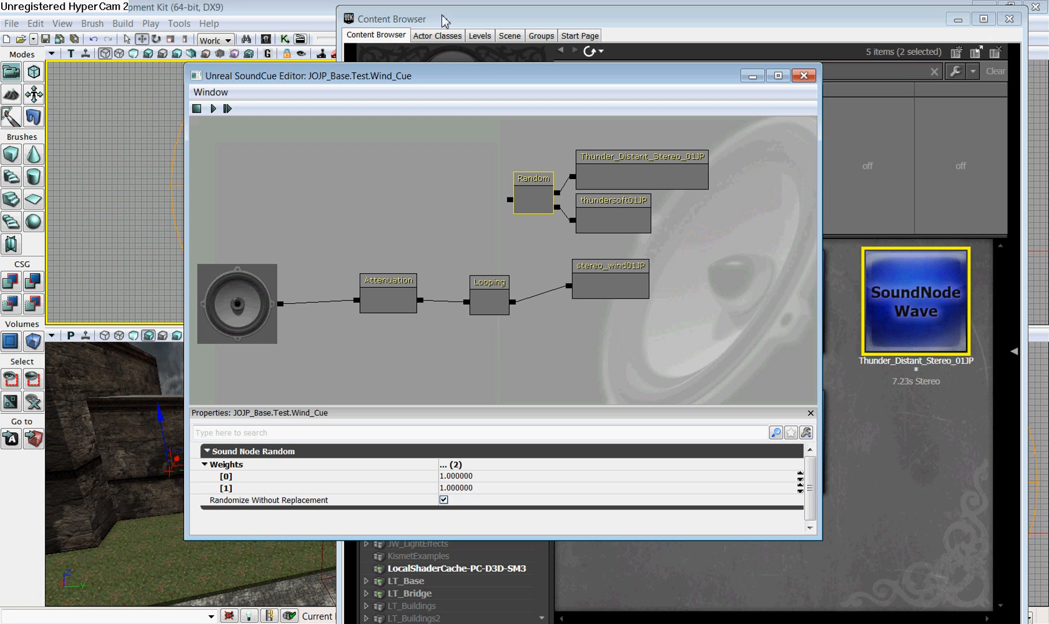
Add a Delay node between the speaker and the Random node, and connect it to the Random node.
right_click(469, 192)
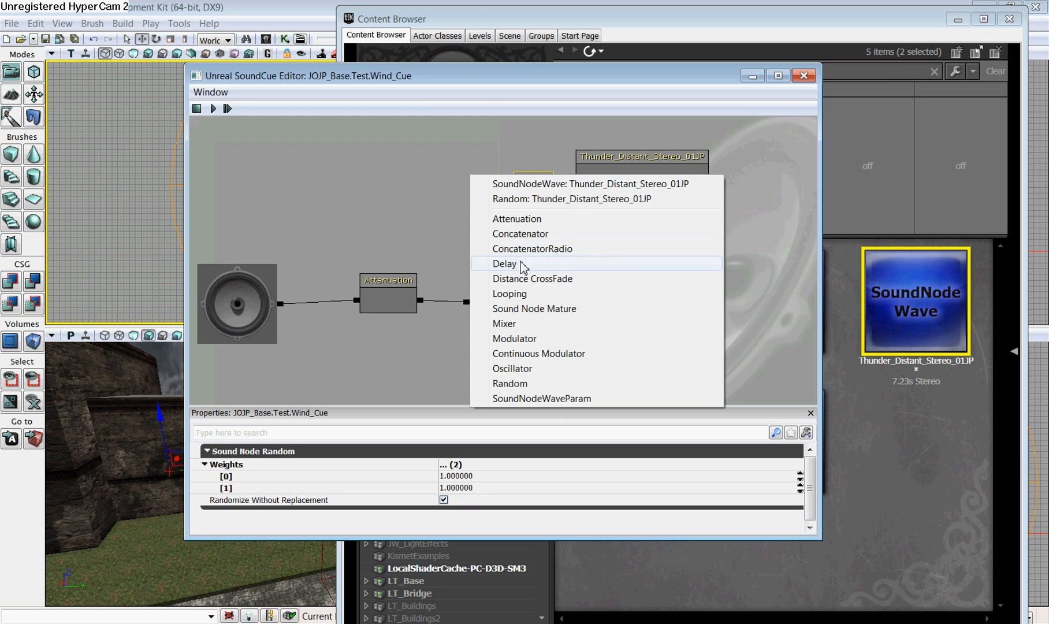
left_click(505, 264)
left_click_drag(517, 265, 445, 194, "ctrl")
left_click(491, 208)
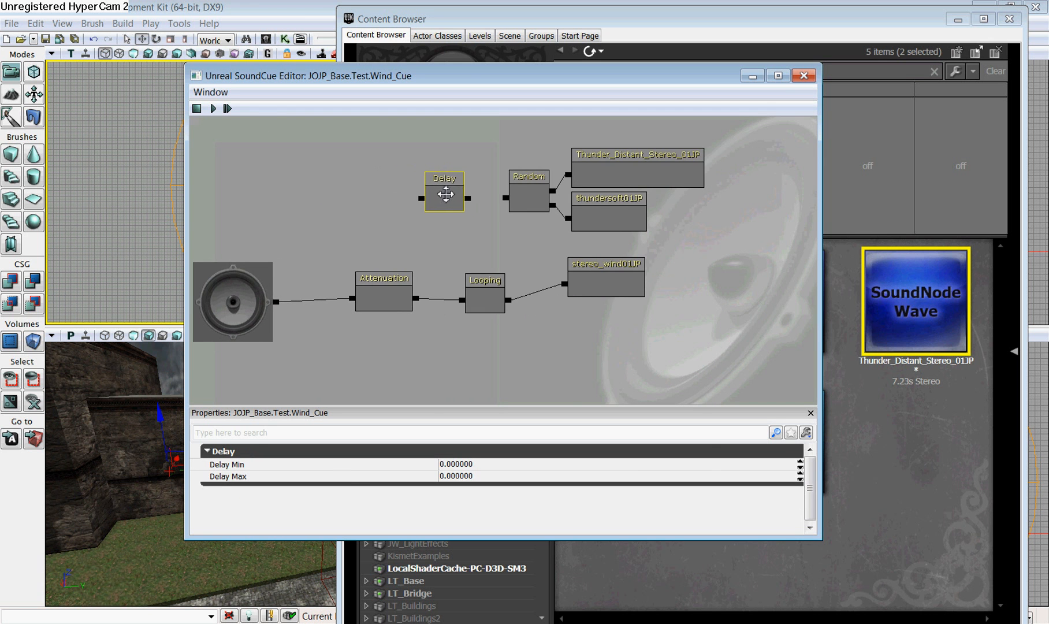
left_click(501, 199)
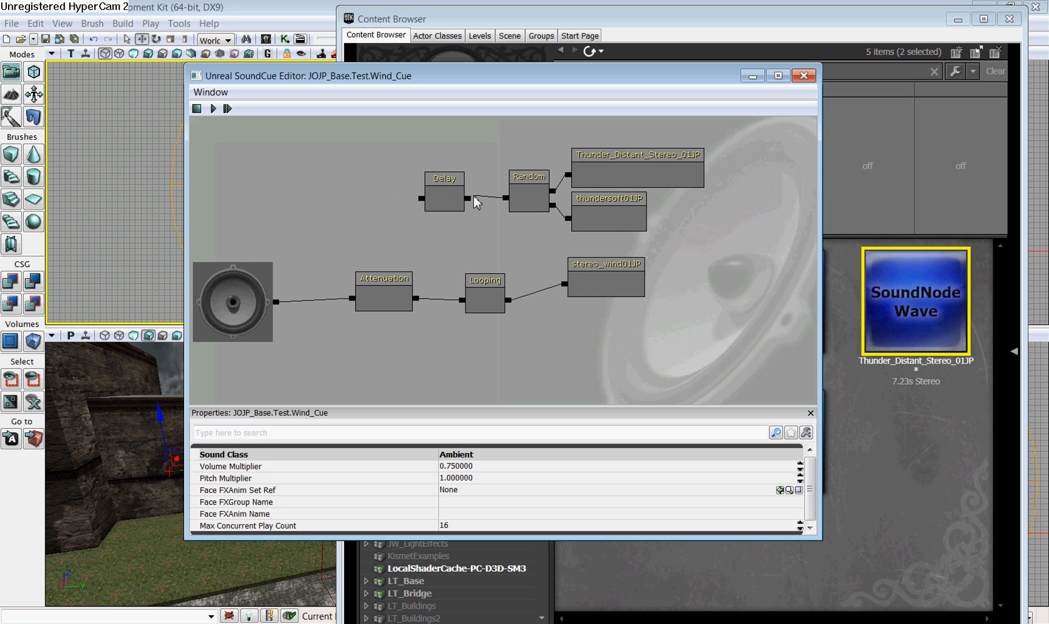